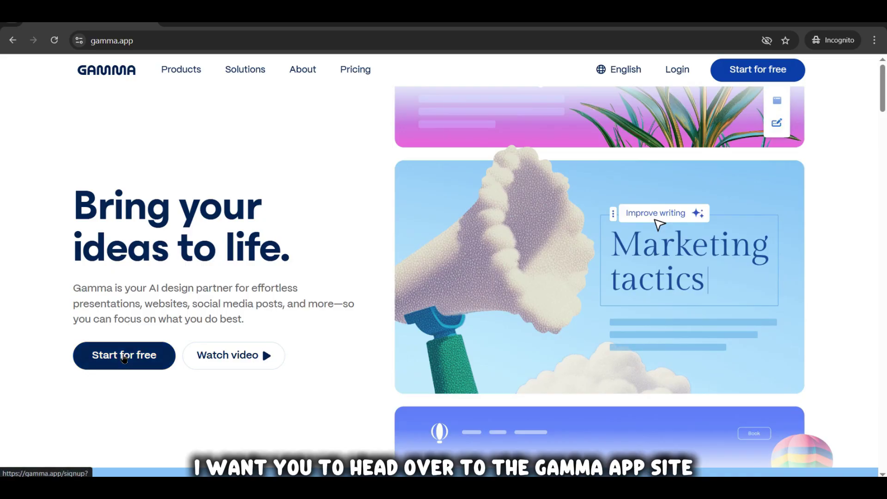
Sign up for a free Gamma account from the landing page to reach the dashboard of existing gammas.
left_click(125, 358)
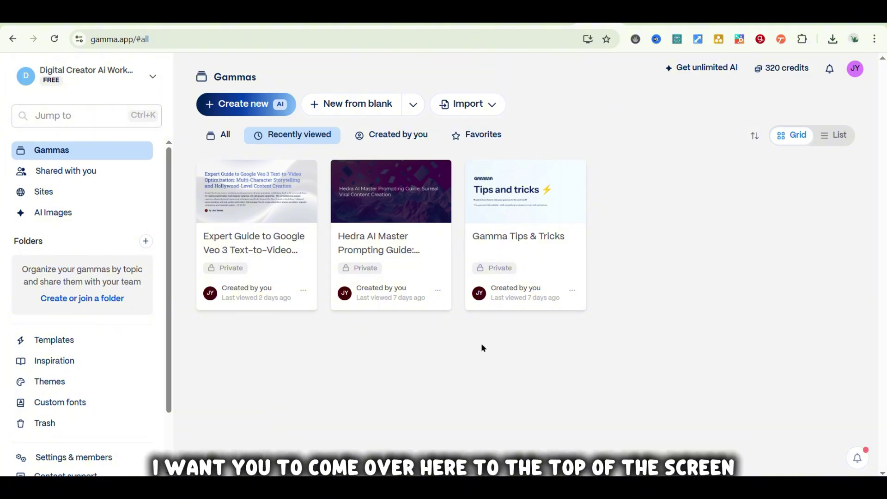
Start creating a new gamma with AI and look over the recent prompts on the Create with AI page.
left_click(227, 107)
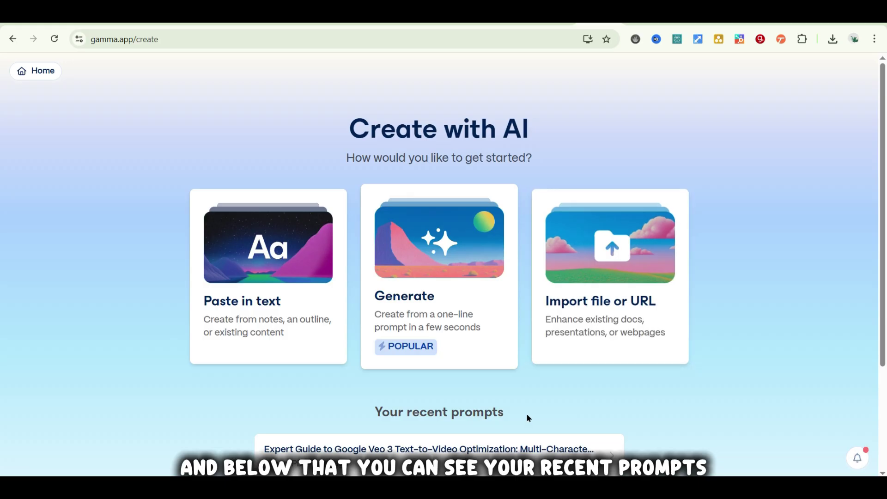
scroll(527, 415, "down", 3)
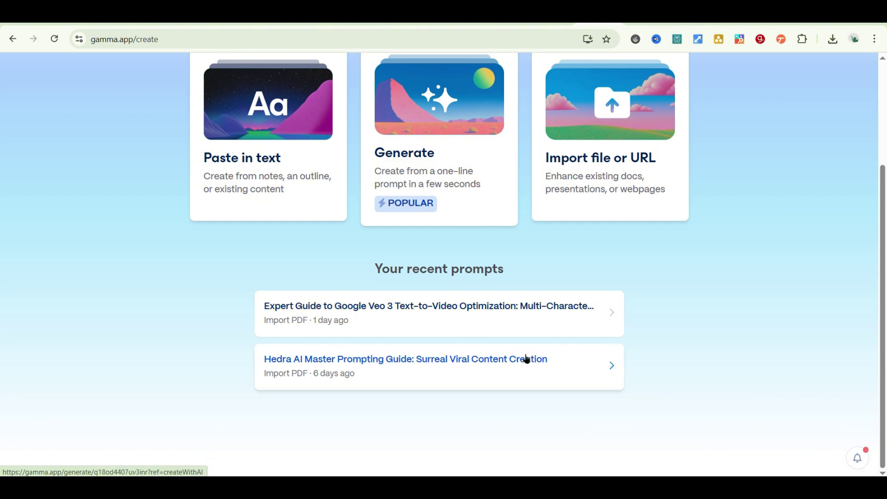
scroll(482, 396, "up", 1)
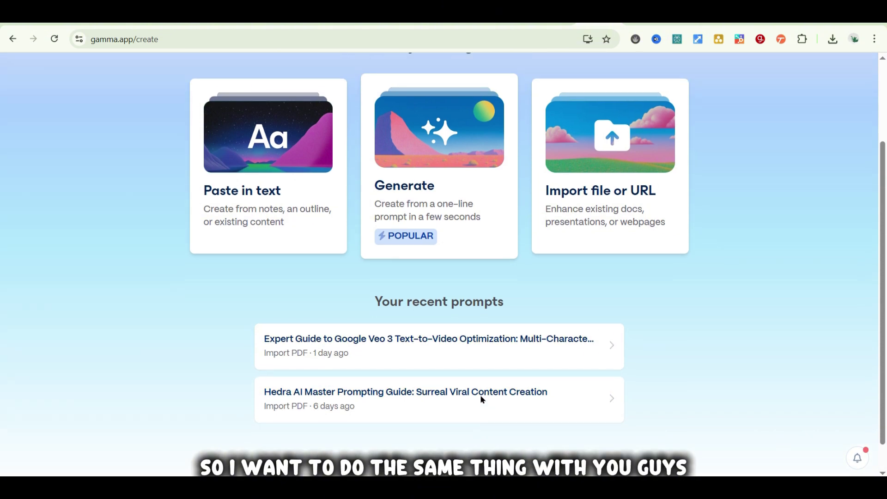
scroll(481, 396, "up", 2)
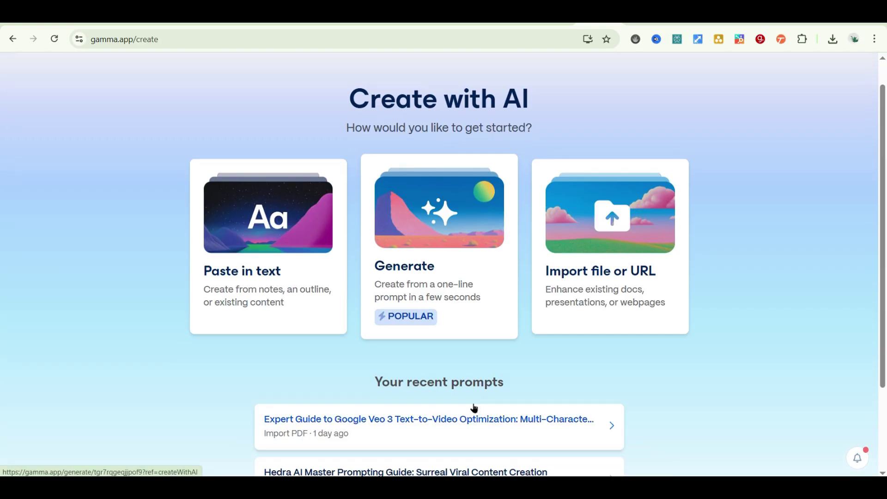
scroll(455, 403, "up", 1)
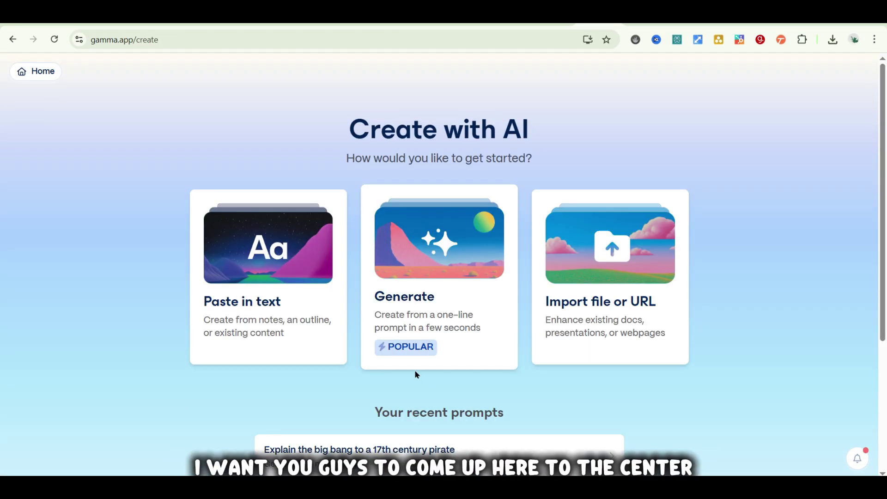
Choose Generate and review the card-count options, leaving the count at 8 cards.
left_click(421, 298)
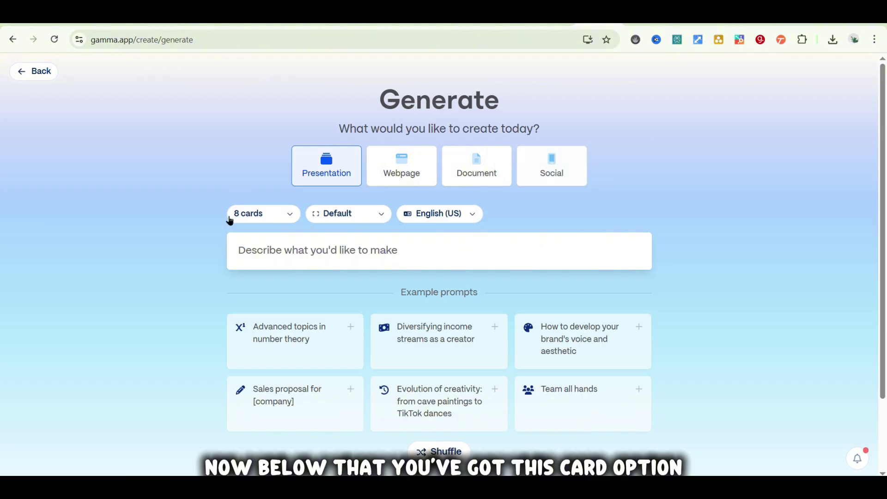
left_click(254, 220)
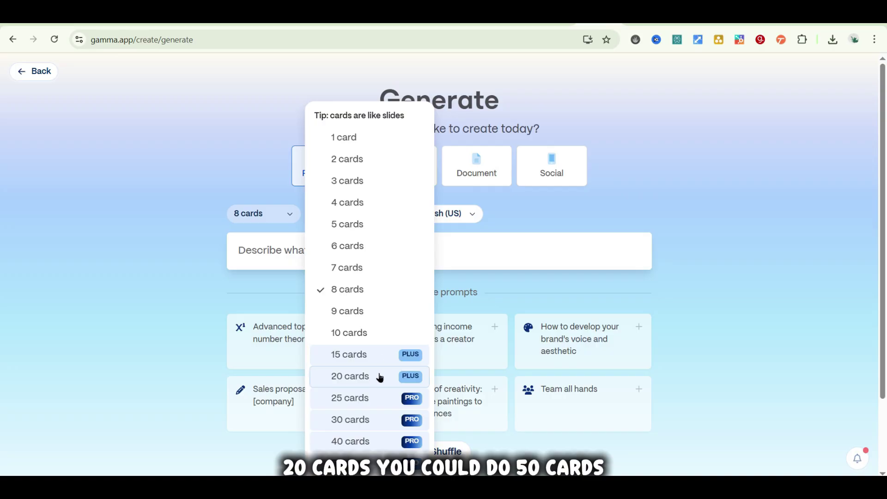
scroll(339, 310, "down", 2)
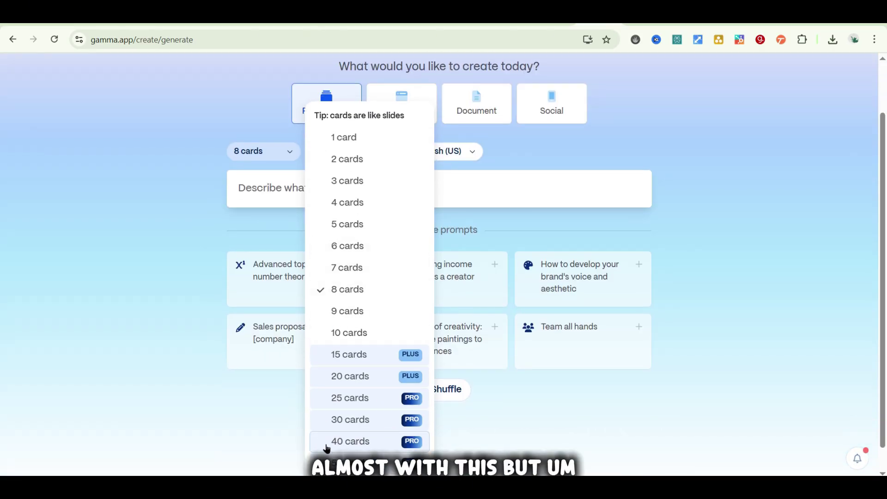
Preview the page styles, then try the Webpage and Document formats and document page sizes.
left_click(237, 125)
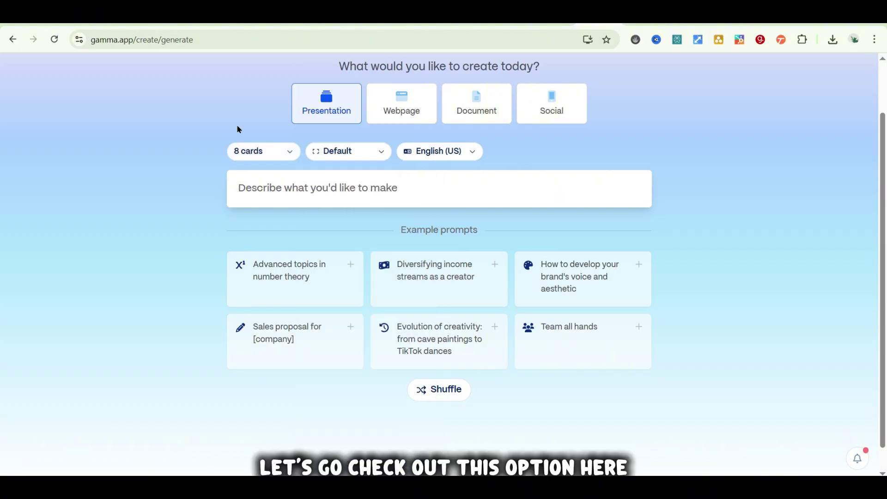
left_click(333, 158)
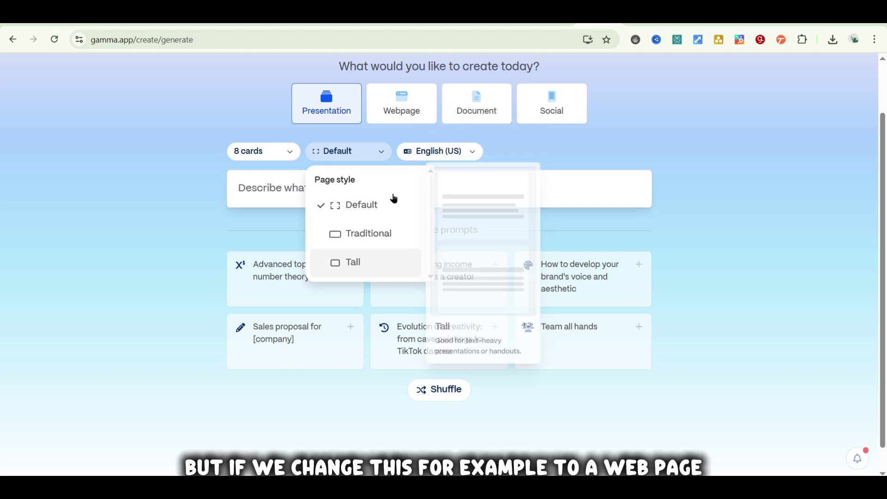
left_click(400, 106)
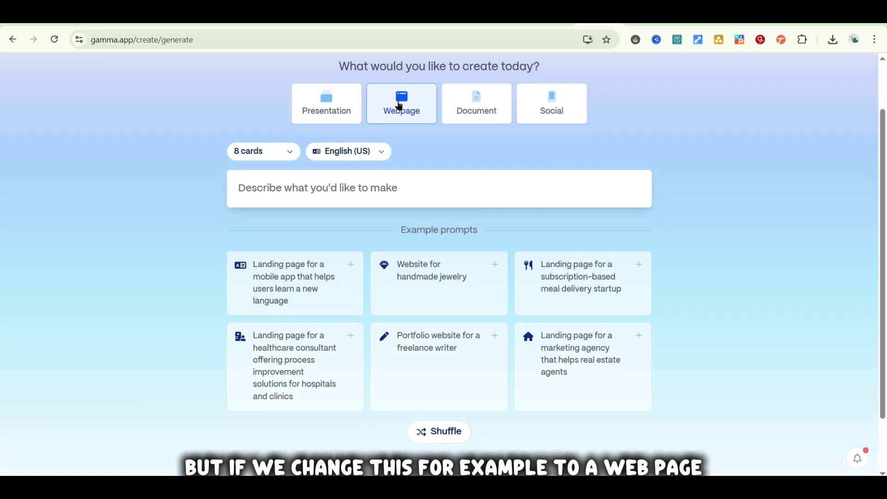
left_click(460, 102)
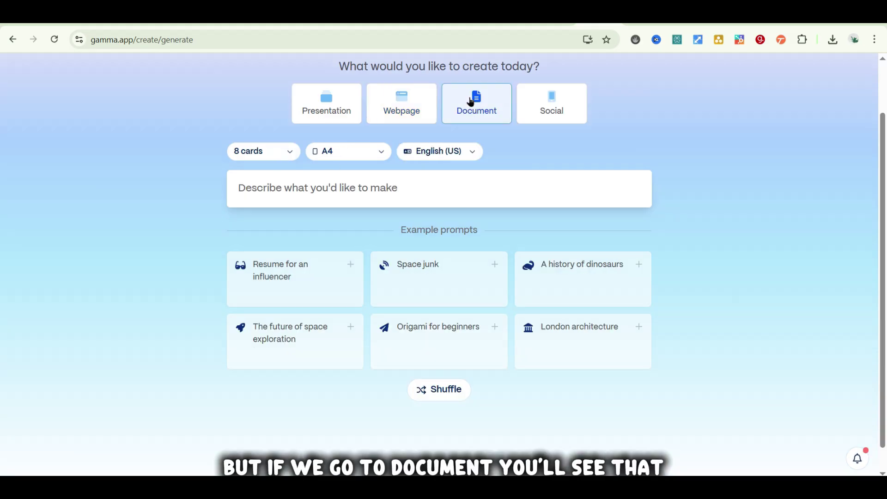
left_click(381, 151)
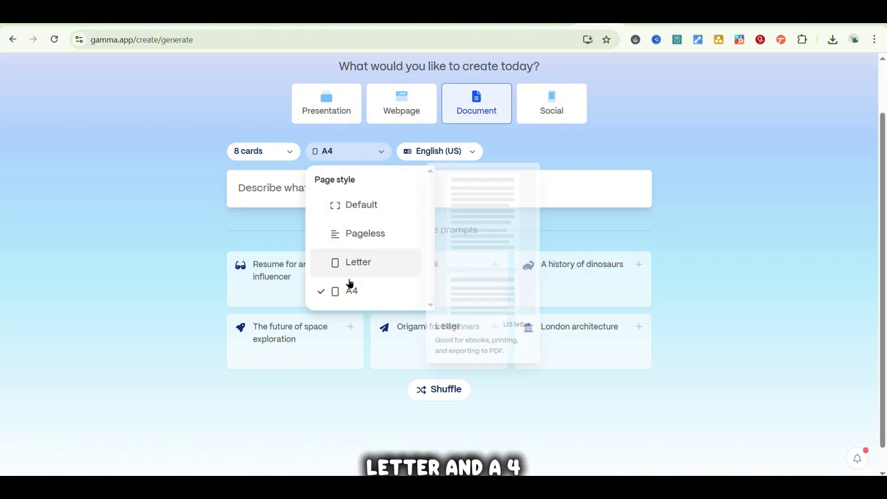
scroll(350, 285, "down", 1)
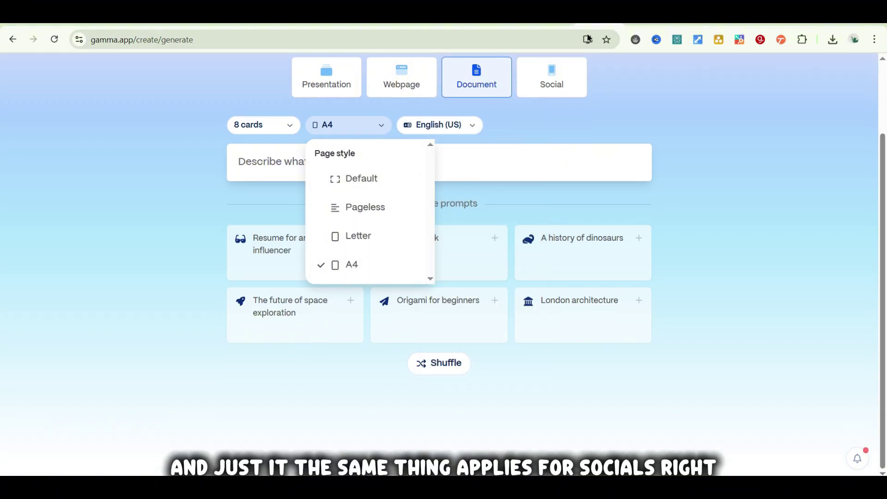
Check the Social post formats, then return to an 8-card Presentation in Default page style.
left_click(547, 88)
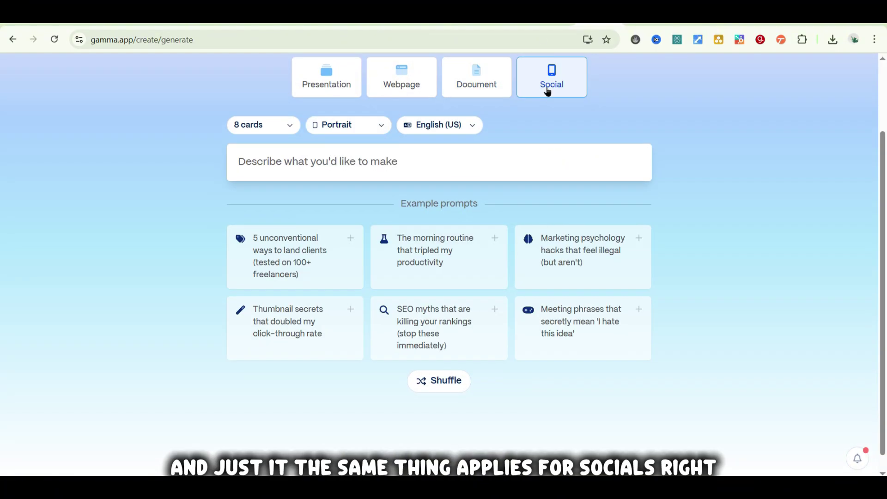
left_click(335, 128)
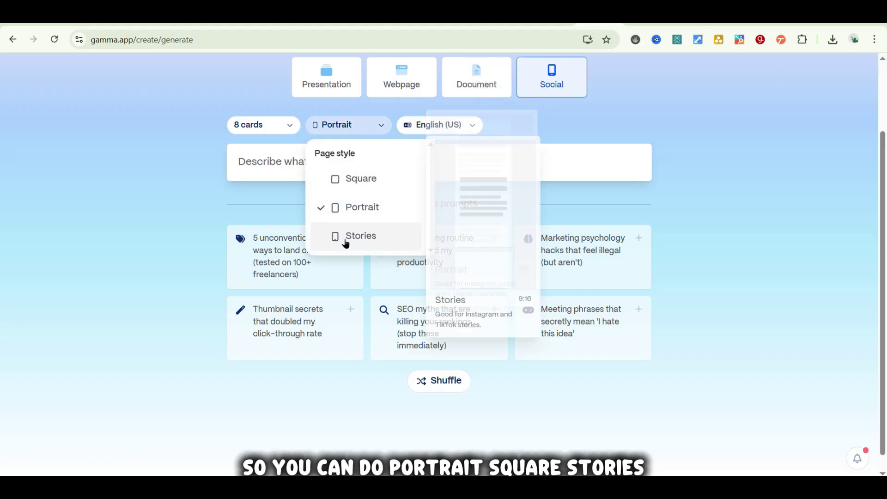
left_click(322, 74)
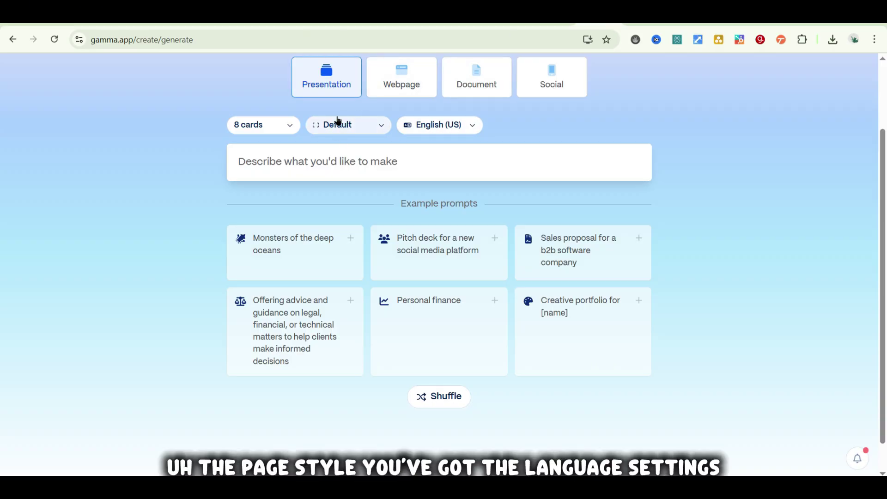
left_click(440, 126)
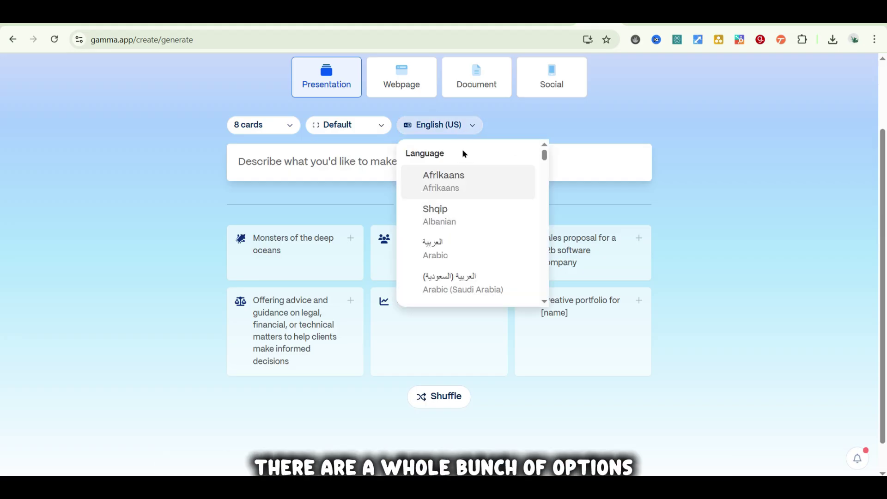
scroll(485, 204, "down", 2)
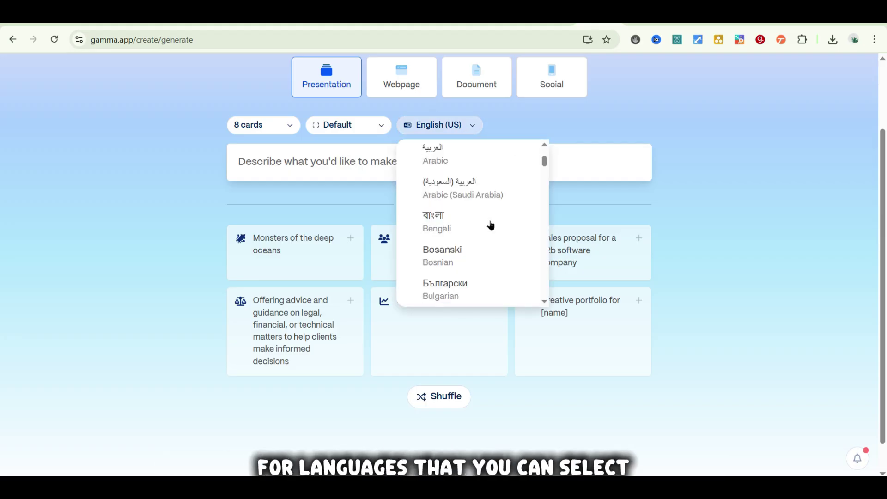
scroll(490, 225, "down", 10)
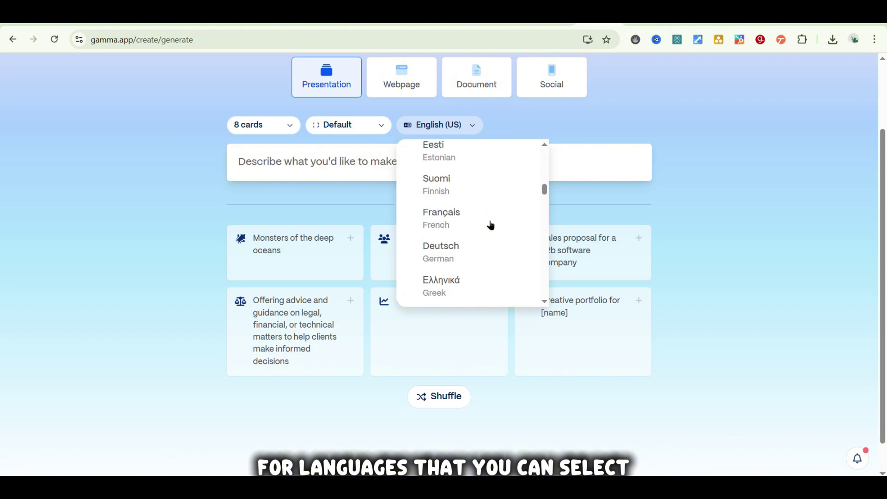
left_click(570, 124)
scroll(462, 252, "up", 1)
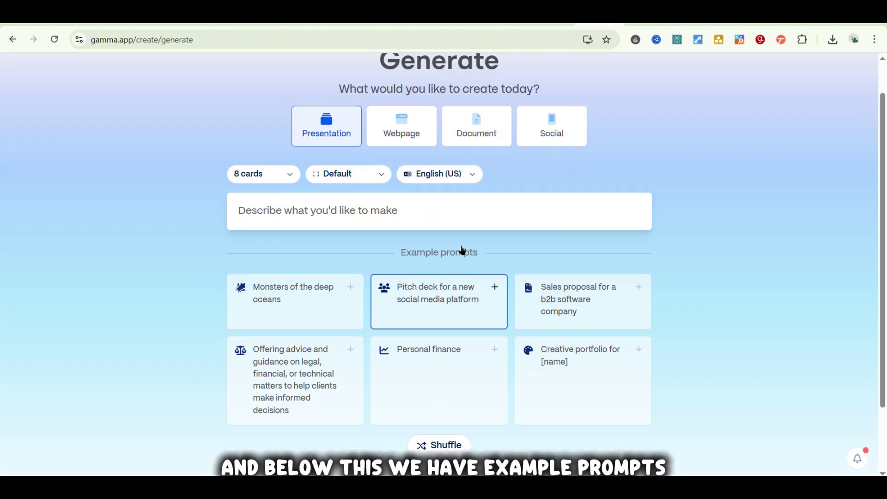
scroll(463, 250, "up", 1)
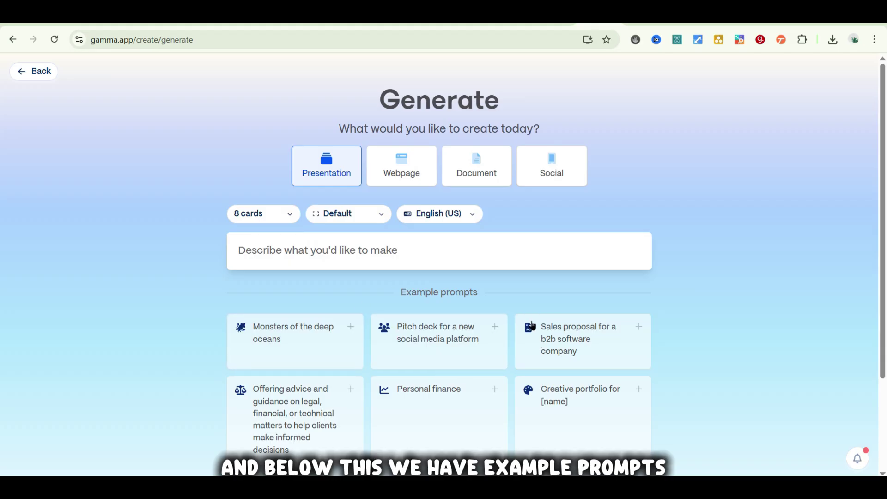
scroll(371, 341, "down", 2)
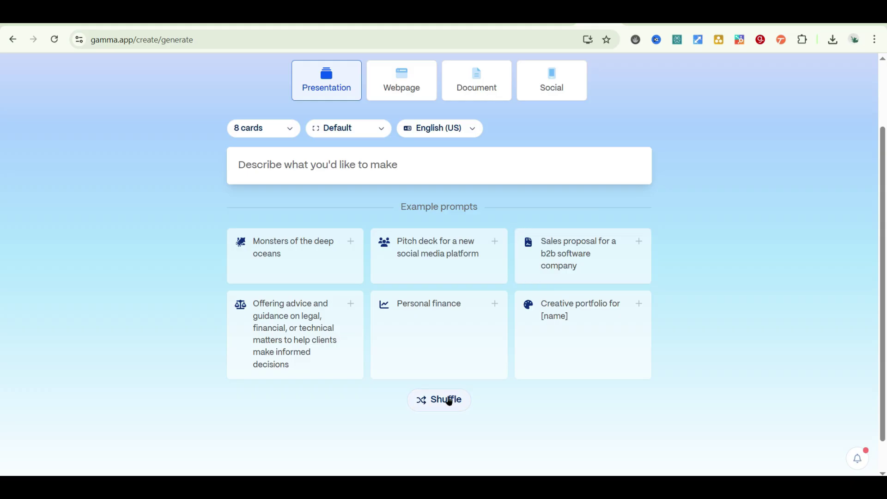
scroll(451, 400, "down", 1)
Shuffle the example prompts and generate an outline from 'New customer onboarding for [company]'.
left_click(446, 363)
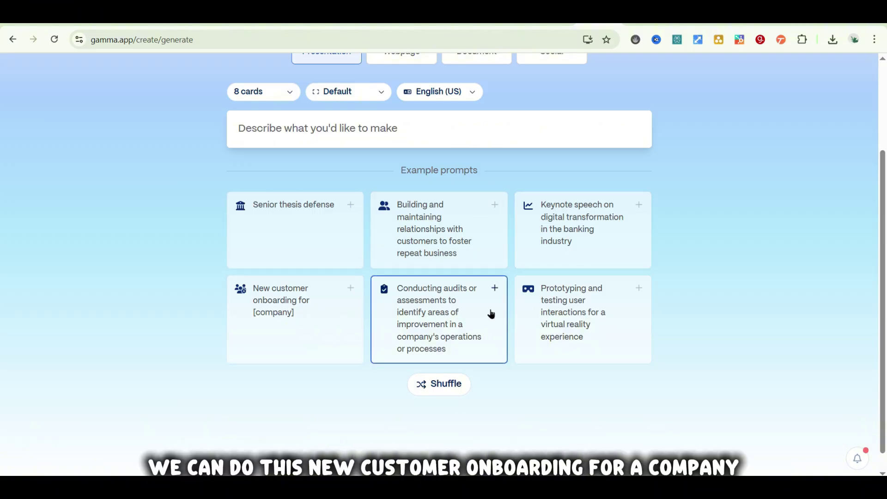
left_click(309, 316)
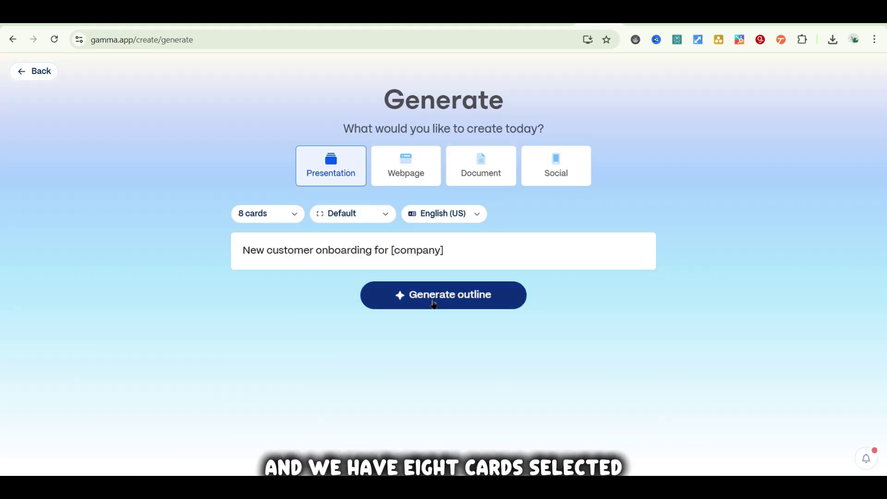
left_click(434, 296)
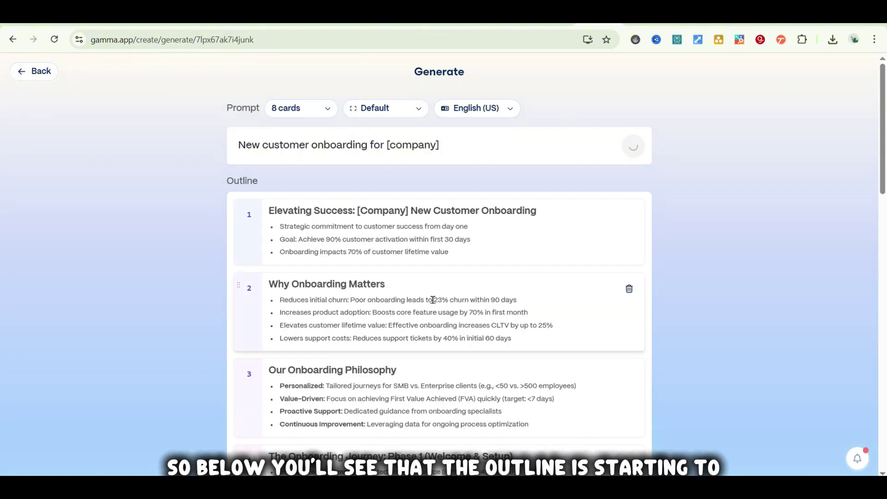
At the end of the outline, add a ninth card and then delete it, leaving 8 cards.
scroll(427, 215, "down", 1)
scroll(429, 217, "down", 3)
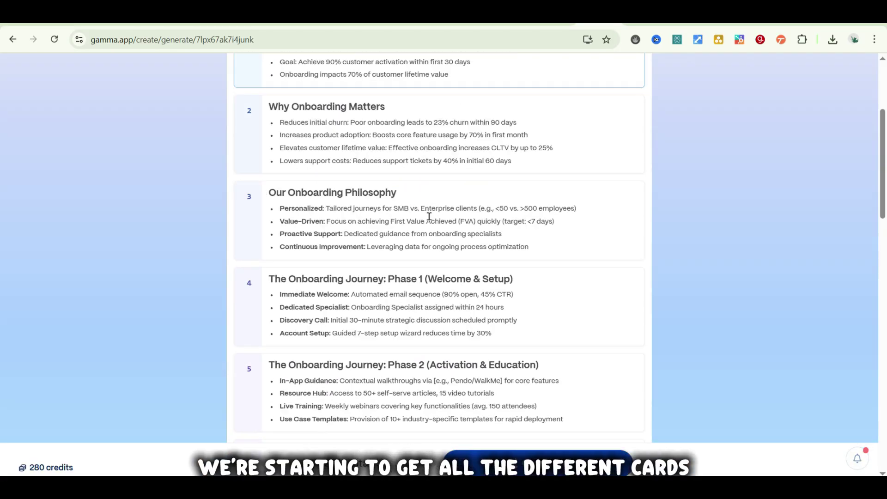
scroll(429, 215, "down", 7)
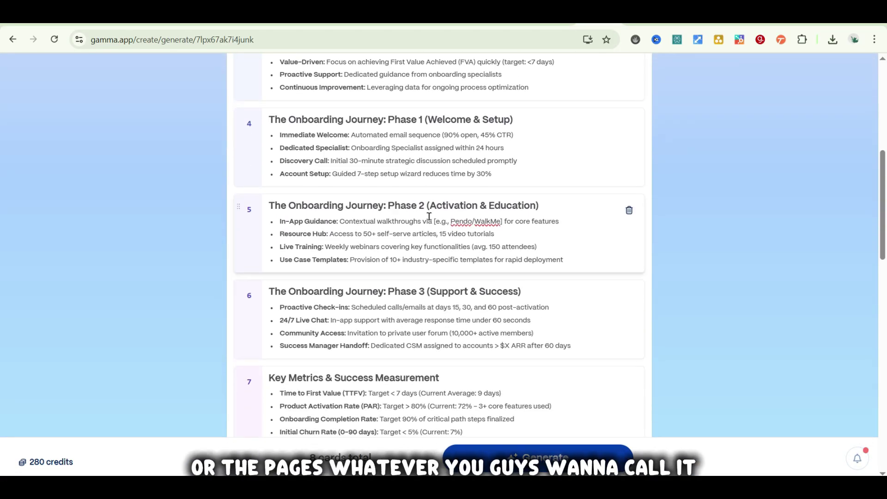
scroll(429, 216, "down", 2)
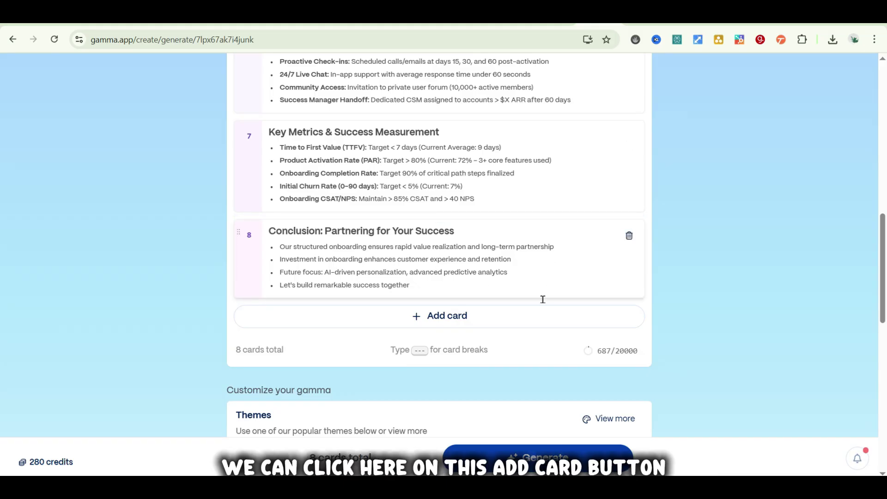
left_click(471, 319)
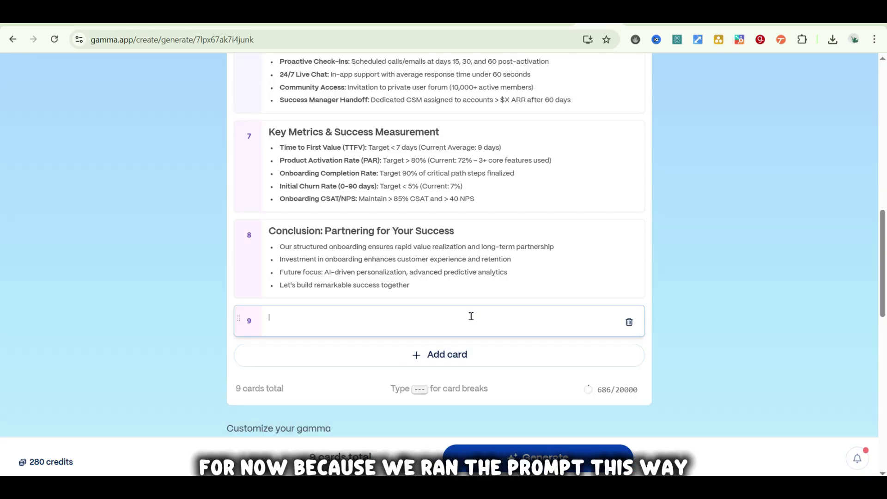
left_click(629, 322)
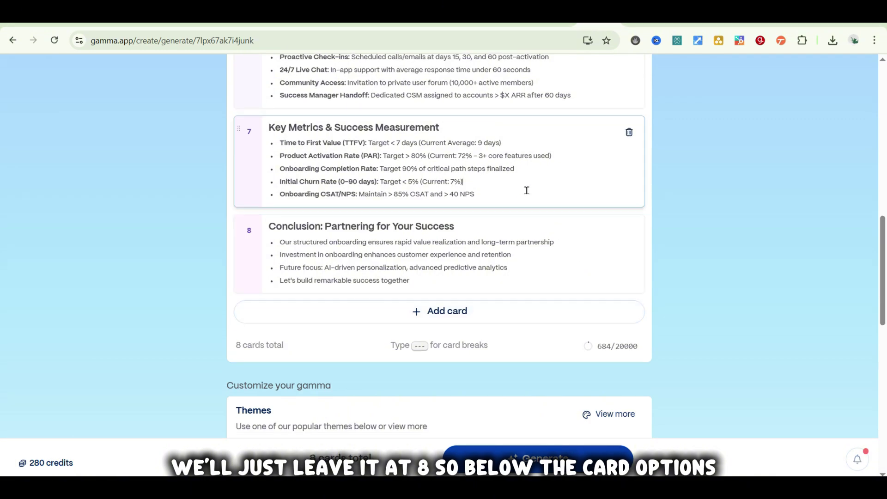
scroll(527, 190, "down", 3)
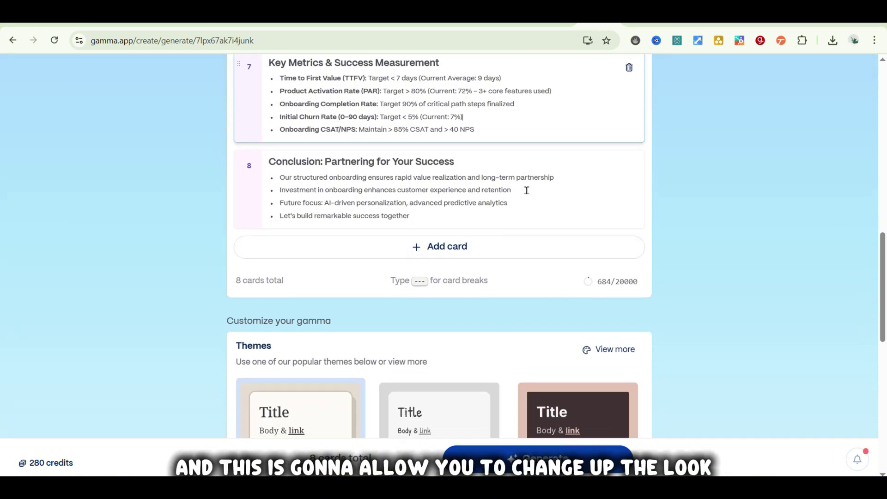
scroll(526, 190, "down", 3)
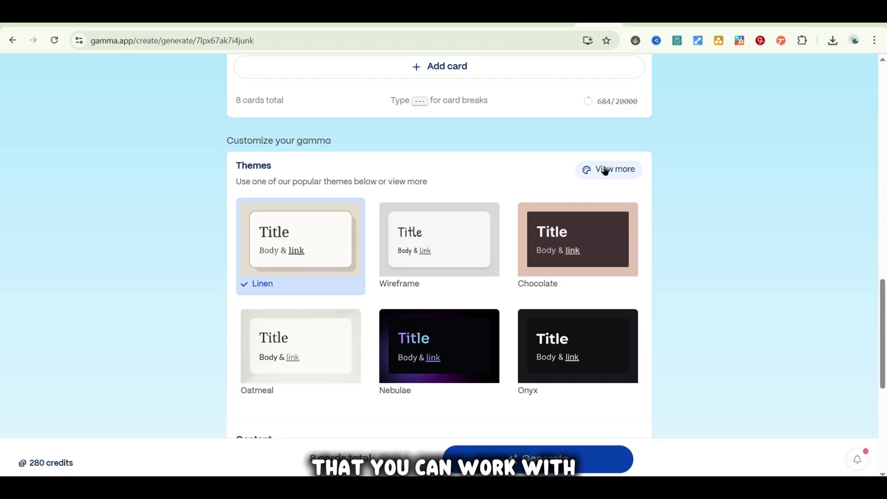
scroll(395, 284, "down", 2)
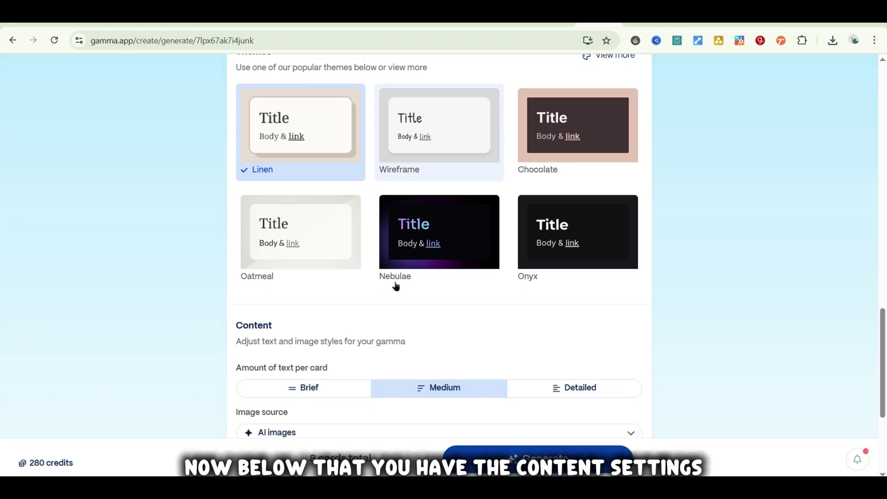
scroll(395, 284, "down", 3)
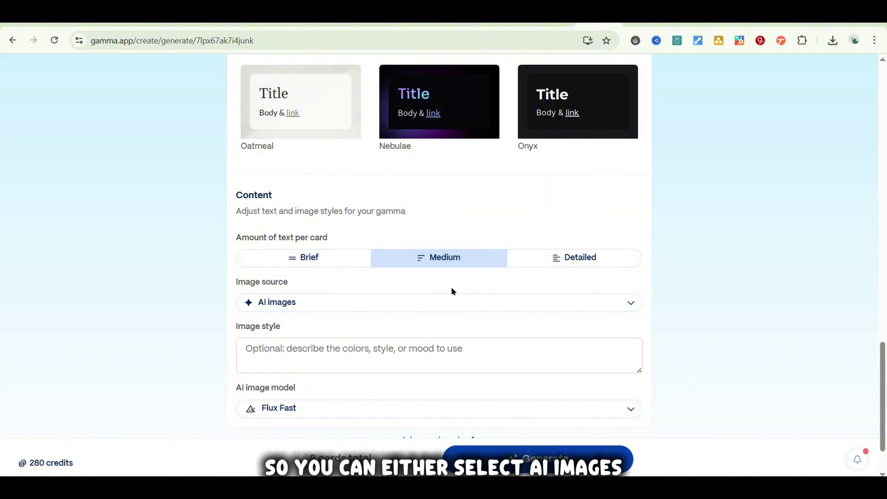
left_click(467, 303)
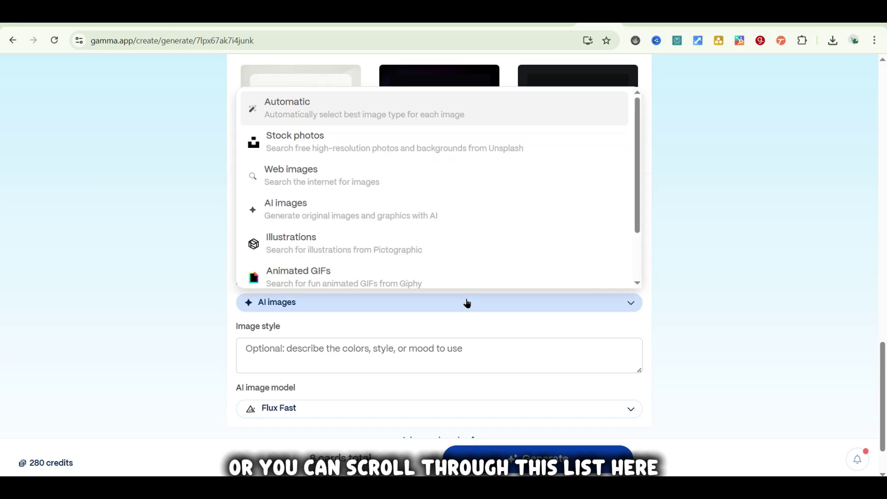
scroll(434, 203, "down", 3)
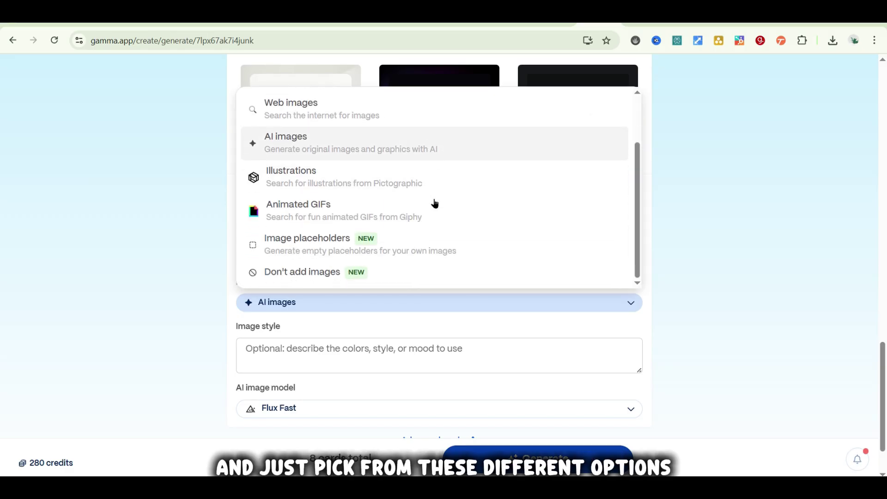
scroll(434, 203, "up", 3)
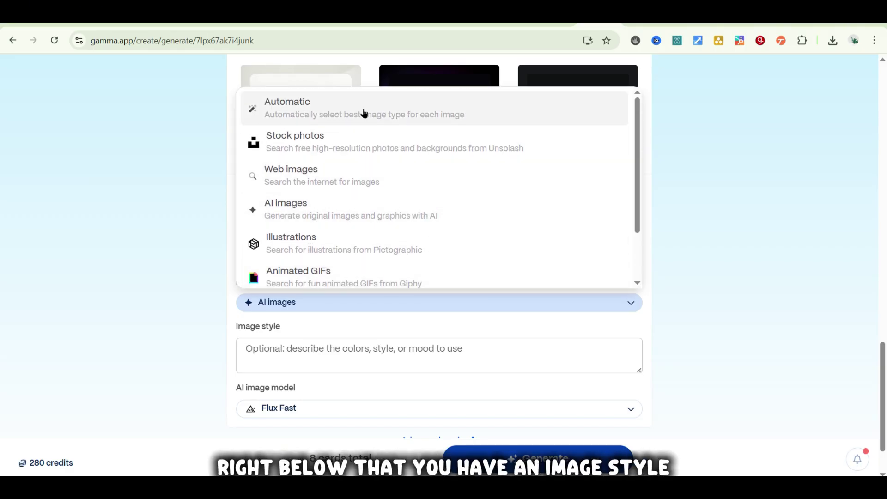
left_click(382, 326)
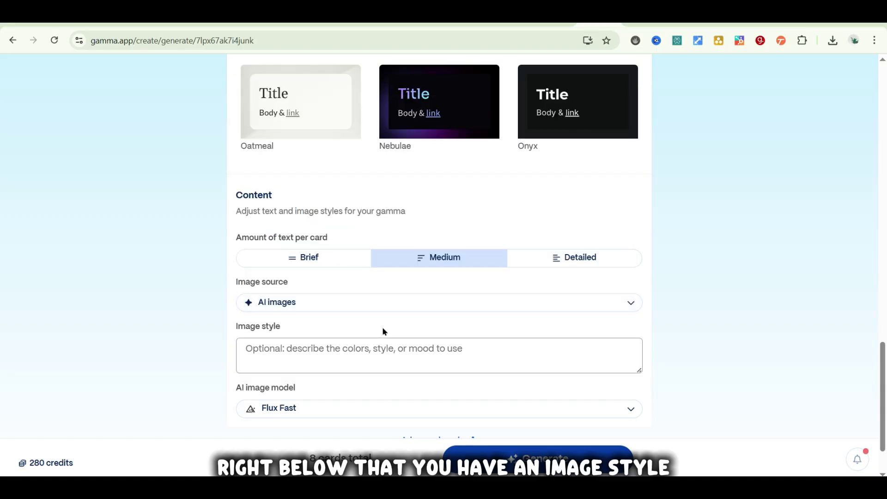
left_click(417, 349)
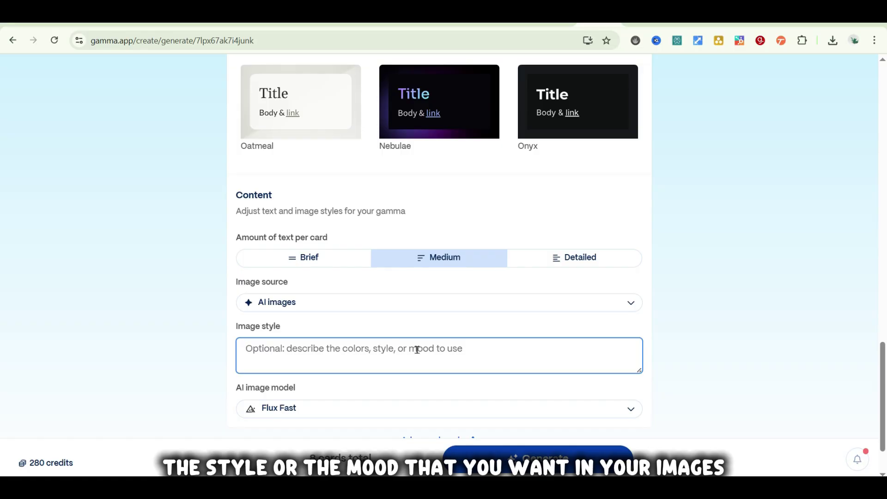
scroll(502, 281, "down", 2)
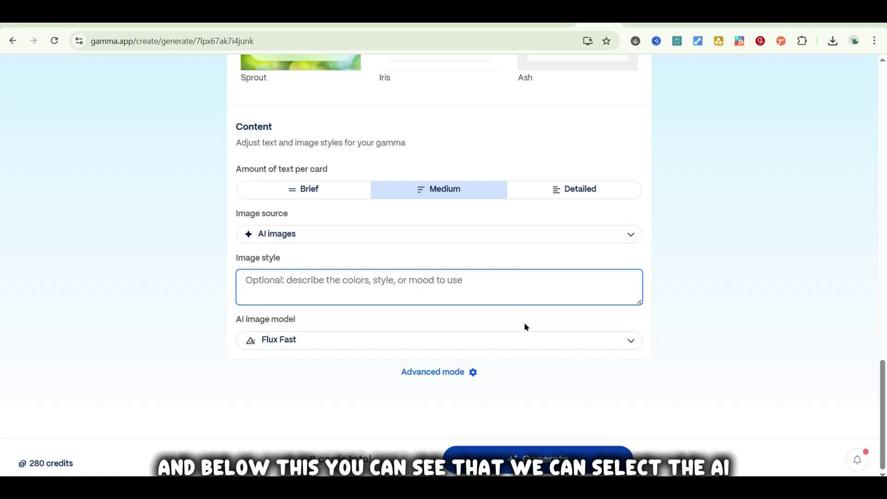
left_click(515, 343)
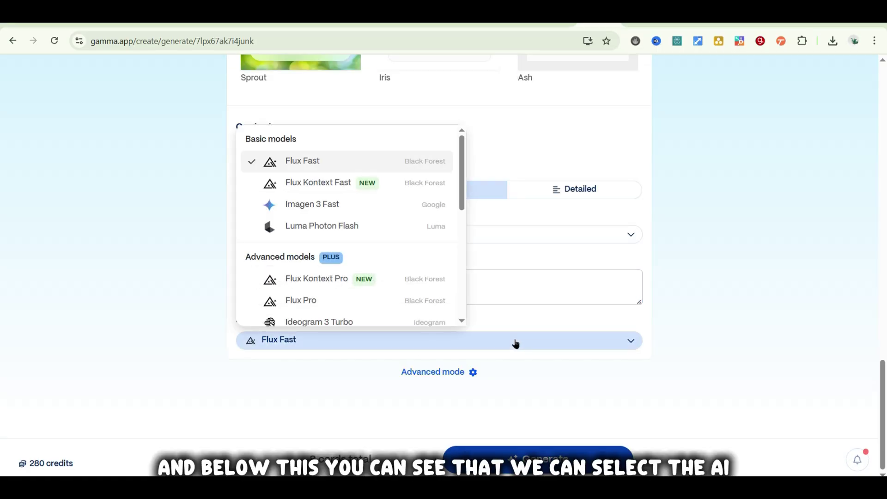
mouse_move(333, 159)
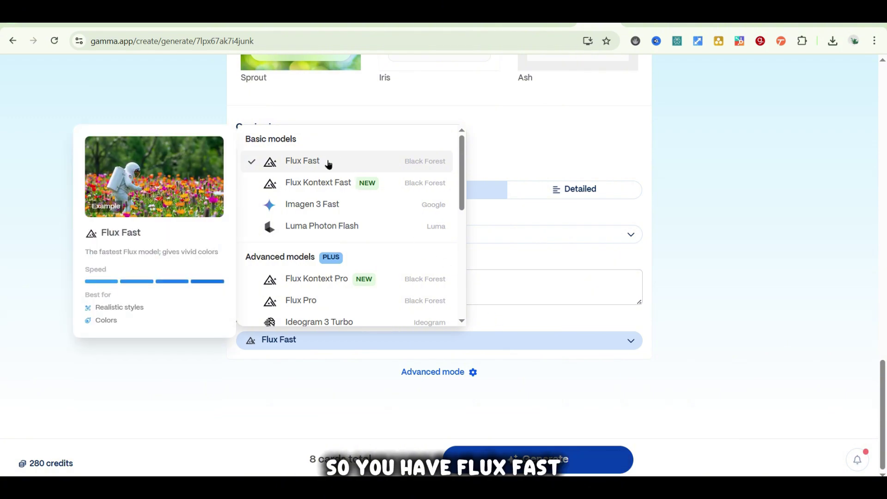
mouse_move(328, 190)
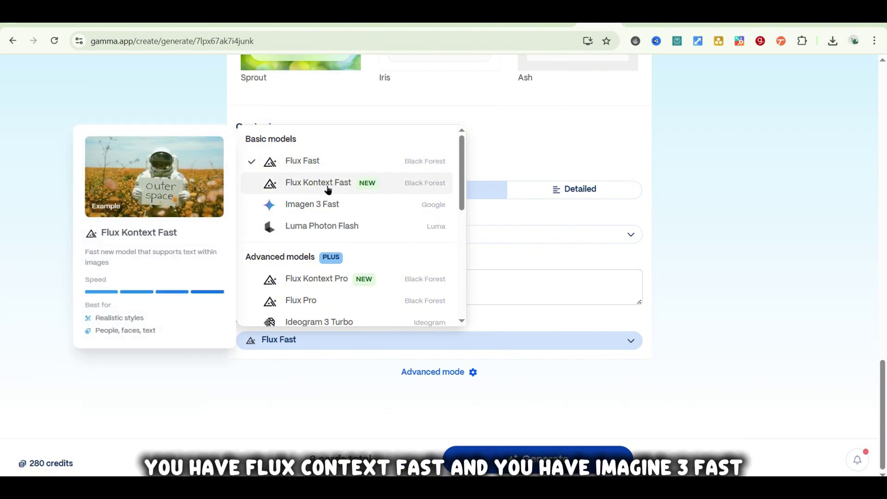
mouse_move(317, 209)
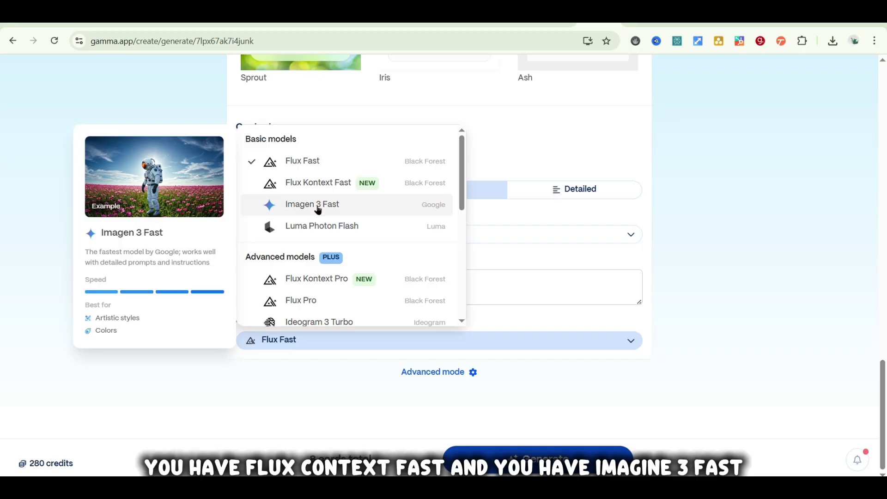
mouse_move(317, 226)
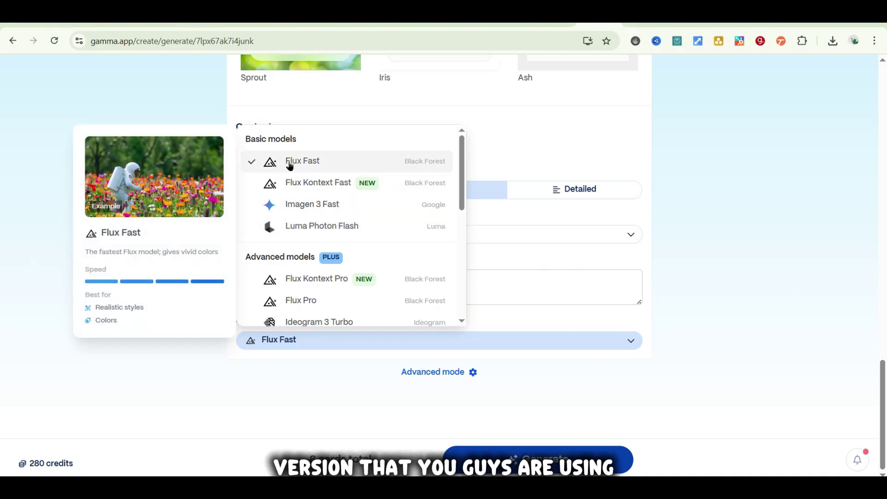
scroll(328, 254, "down", 3)
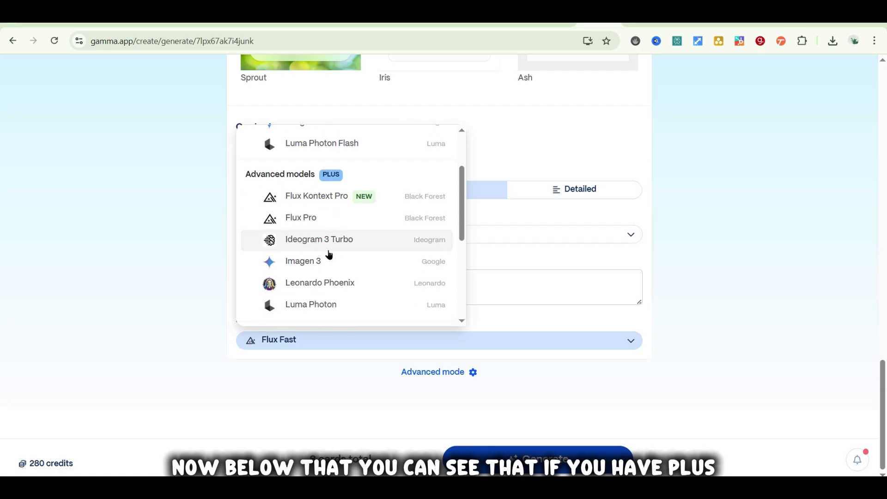
scroll(308, 265, "down", 2)
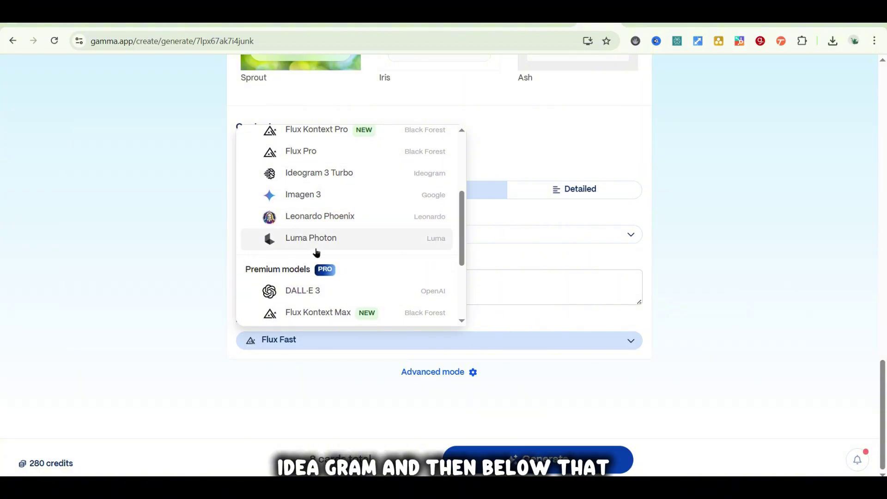
scroll(317, 252, "down", 2)
scroll(316, 252, "down", 1)
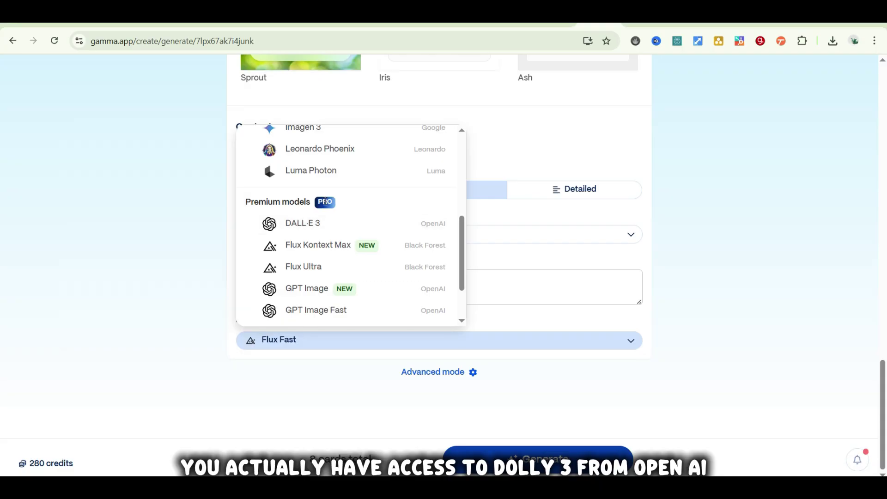
scroll(332, 283, "down", 2)
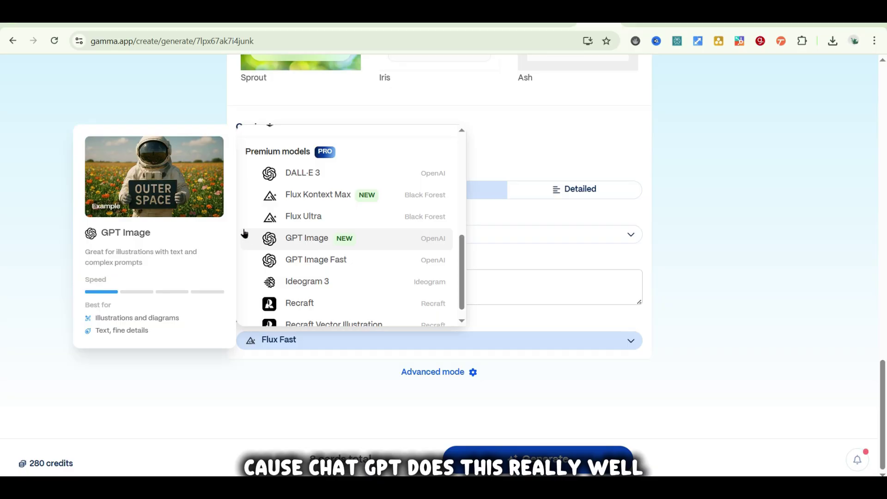
mouse_move(309, 261)
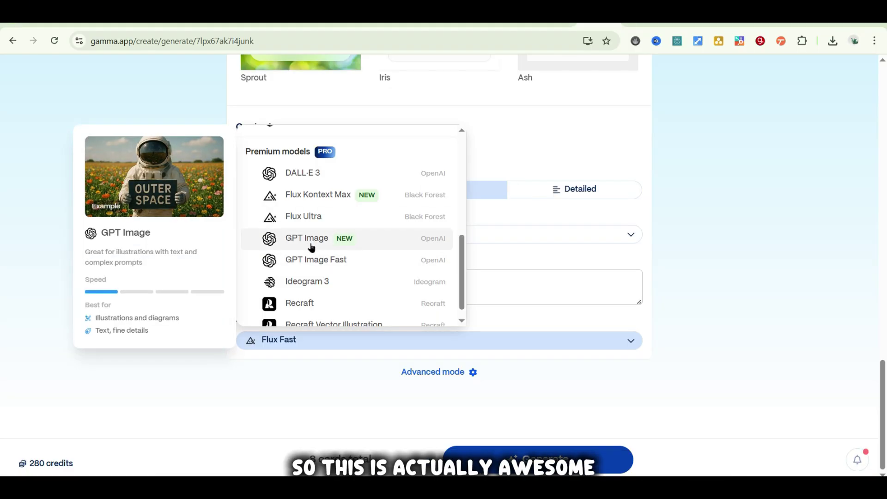
scroll(311, 248, "down", 1)
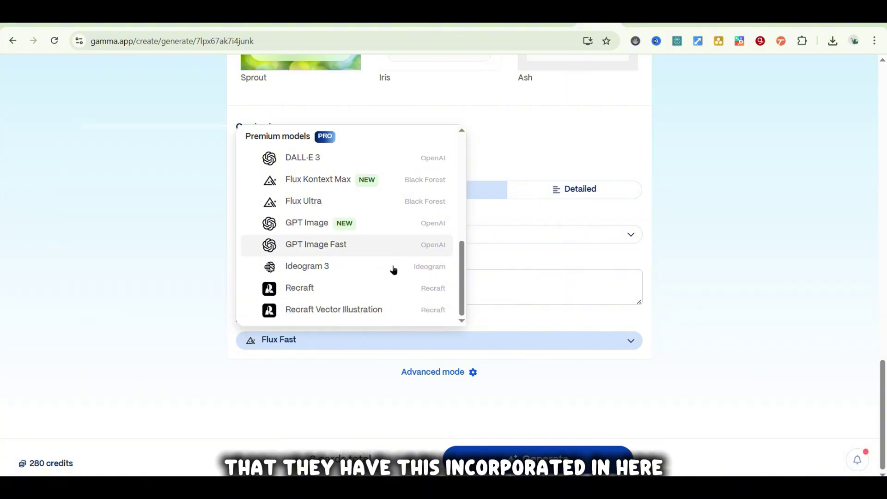
left_click(512, 256)
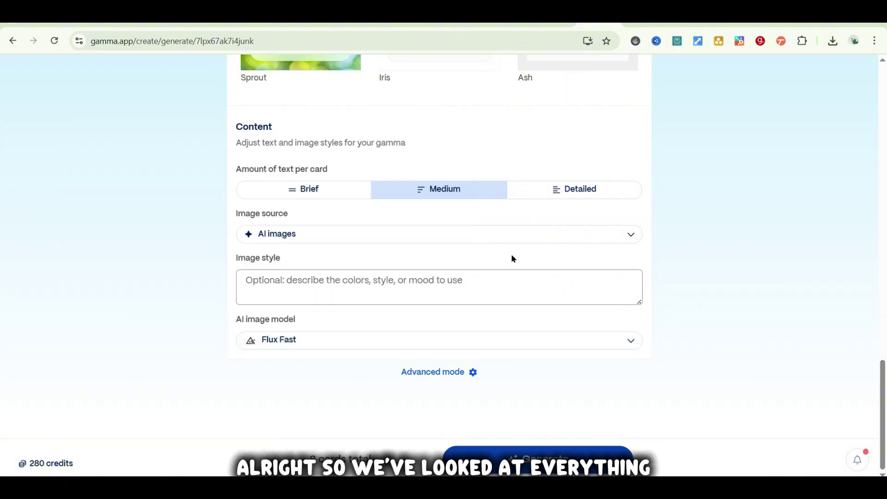
Keep Flux Fast as the AI image model, generate the deck, and scroll back to the title card.
left_click(390, 341)
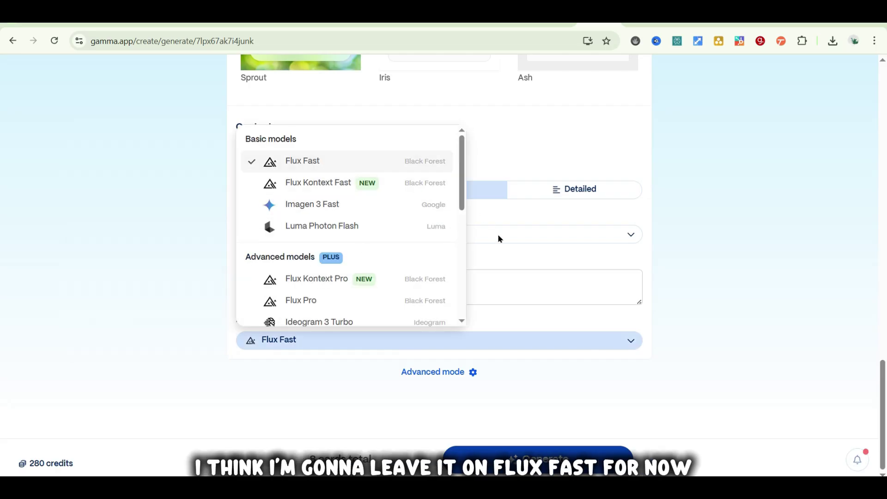
left_click(505, 262)
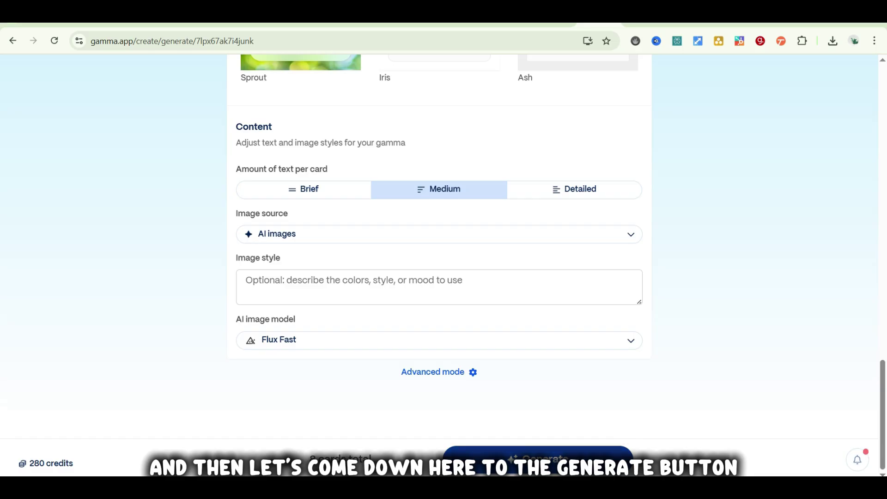
left_click(611, 462)
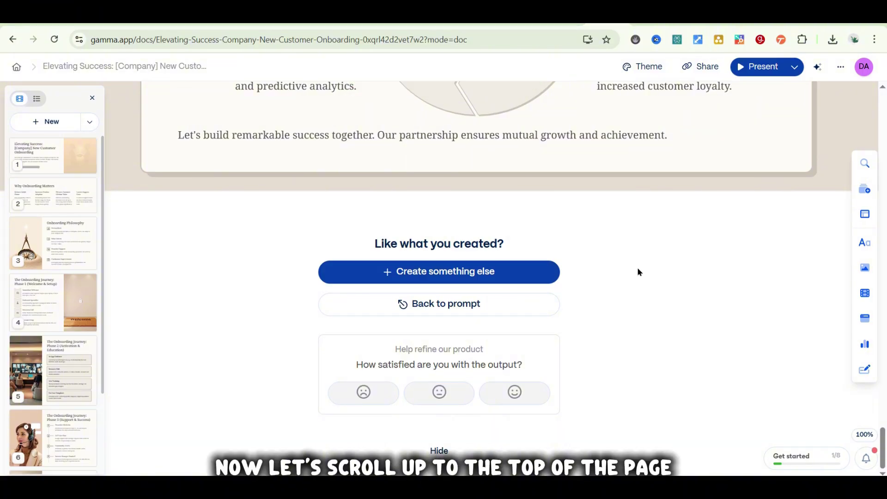
scroll(637, 267, "up", 20)
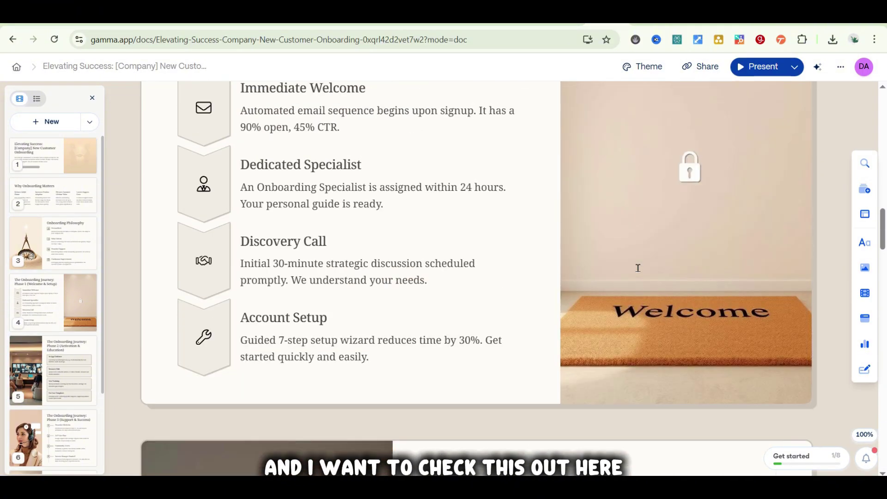
scroll(637, 267, "up", 15)
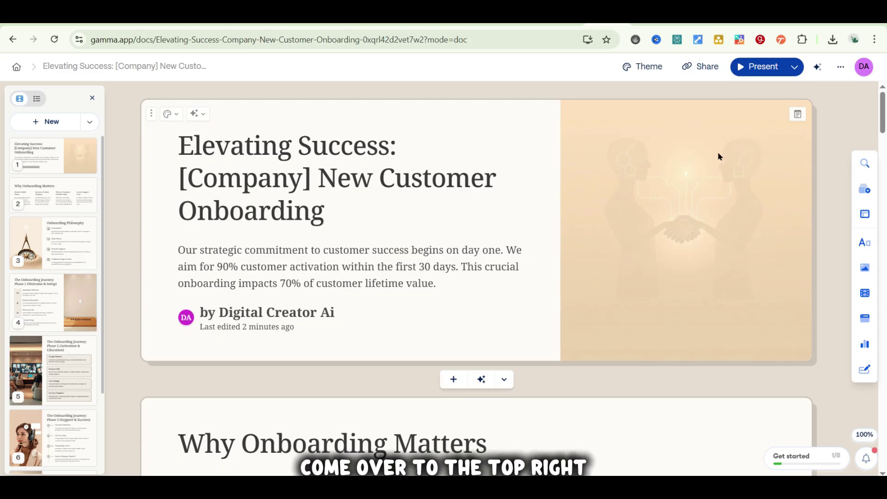
Present the deck through Why Onboarding Matters, Phase 2, Phase 3, Key Metrics and Conclusion, then exit.
left_click(756, 69)
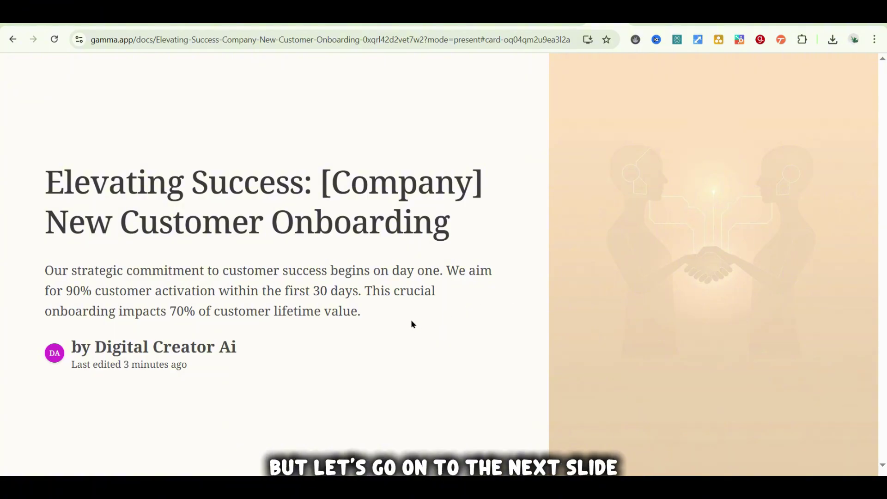
key("Right")
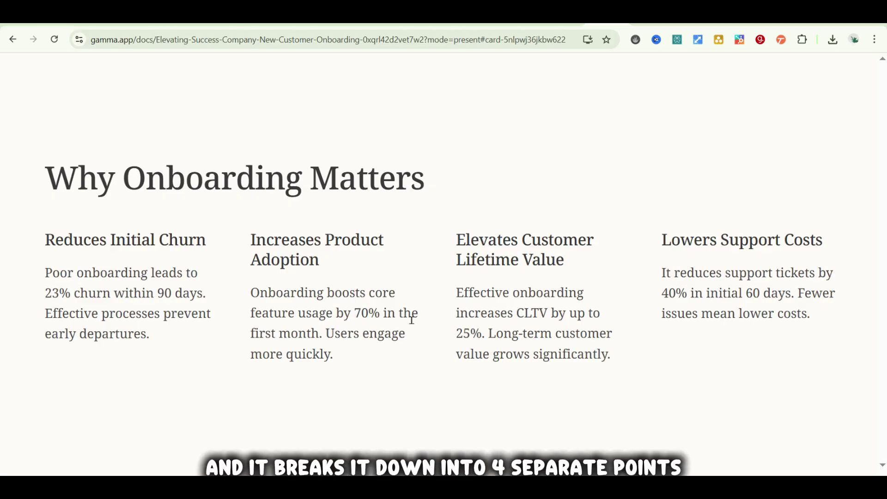
scroll(411, 319, "down", 5)
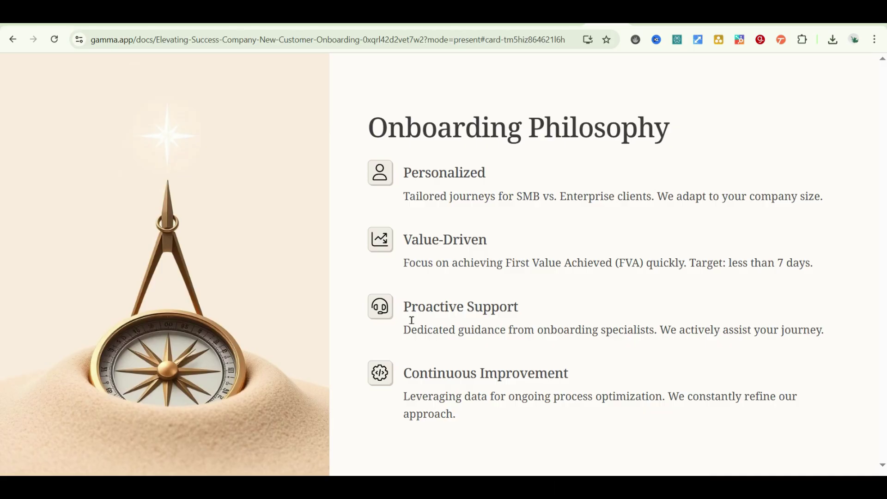
scroll(412, 320, "down", 5)
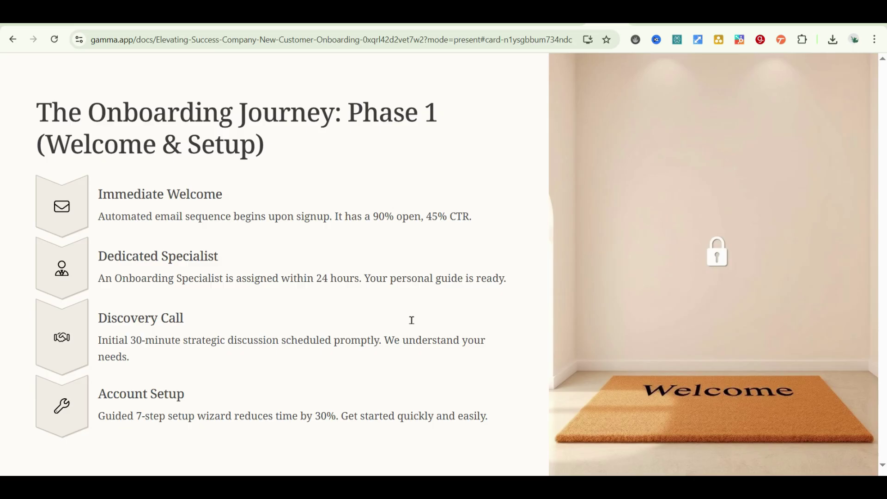
key("Right")
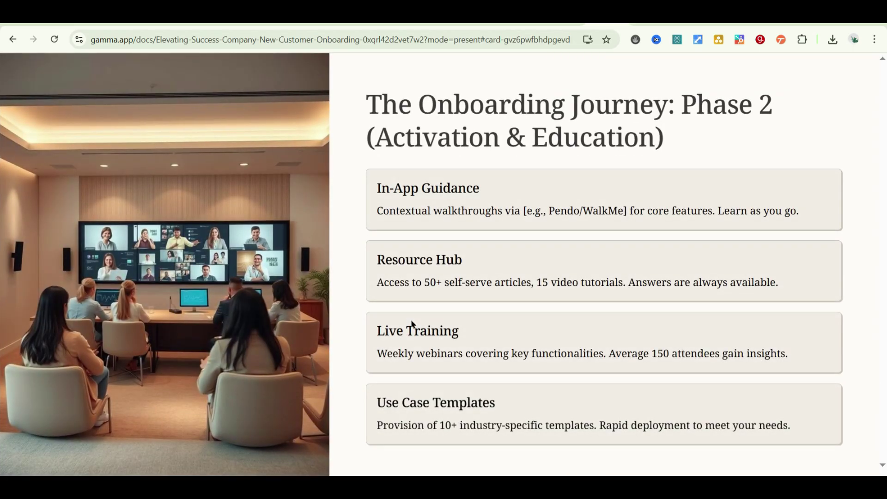
key("Right")
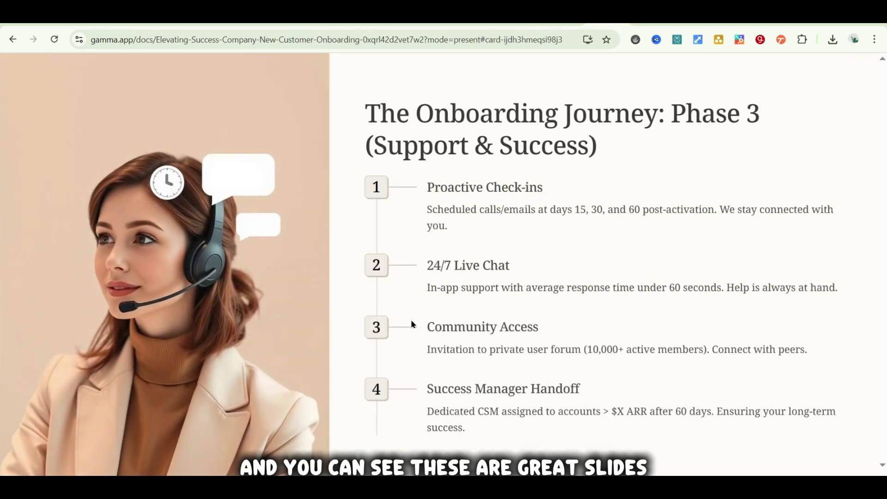
key("Right")
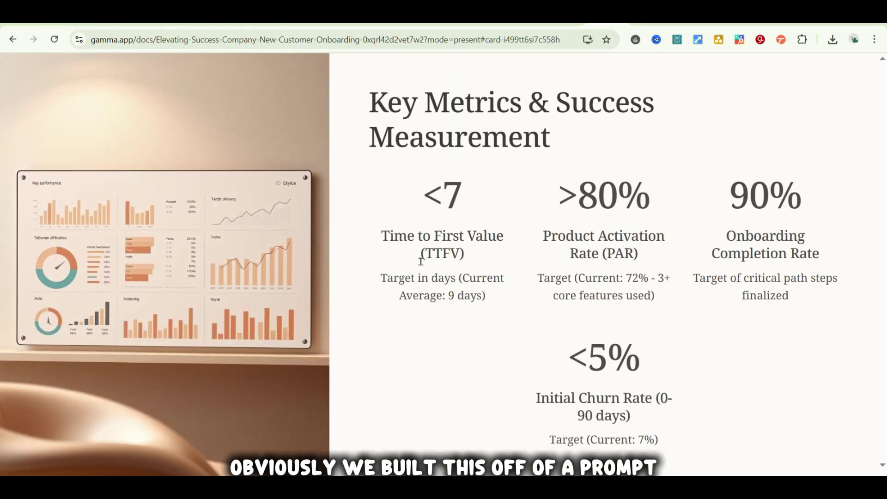
key("Right")
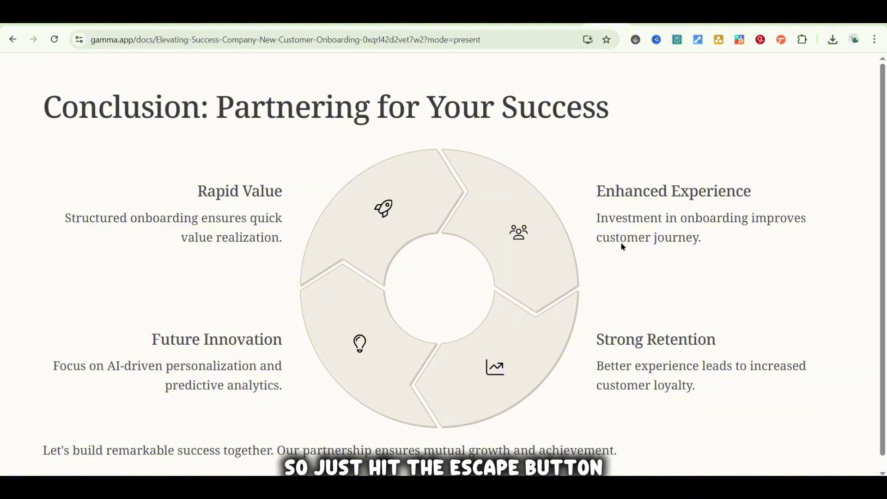
key("Escape")
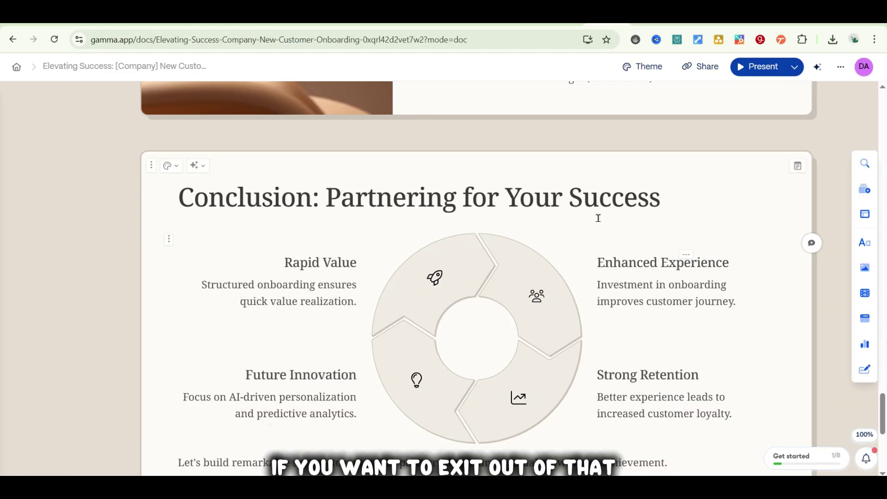
scroll(689, 171, "up", 20)
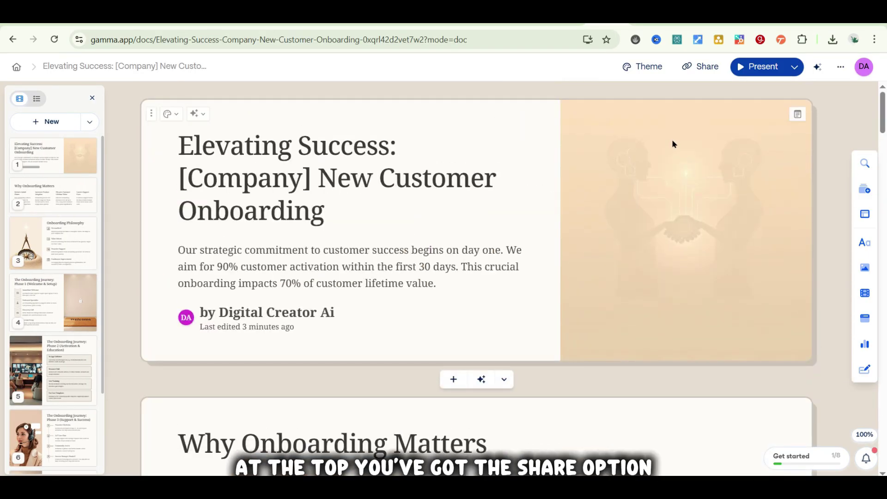
left_click(701, 68)
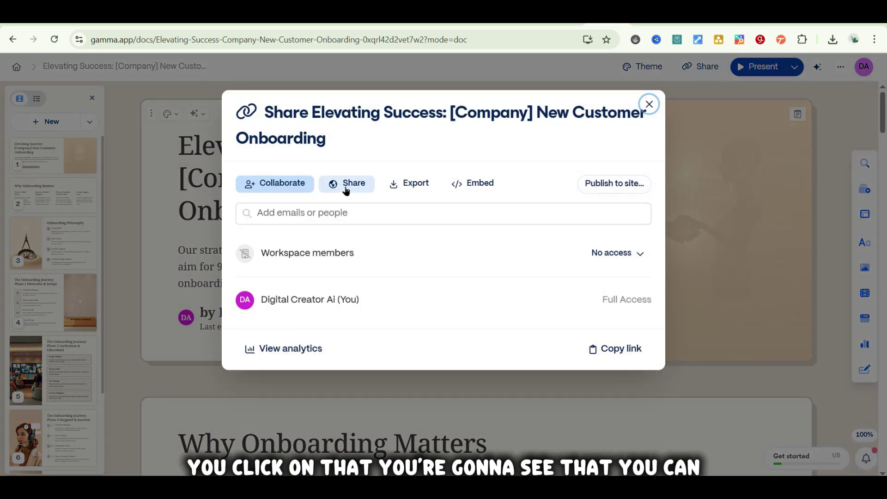
left_click(406, 186)
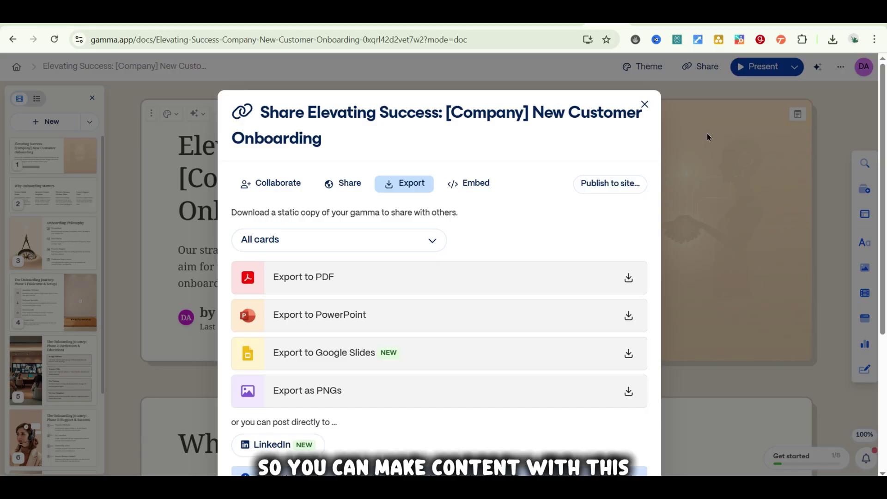
left_click(266, 185)
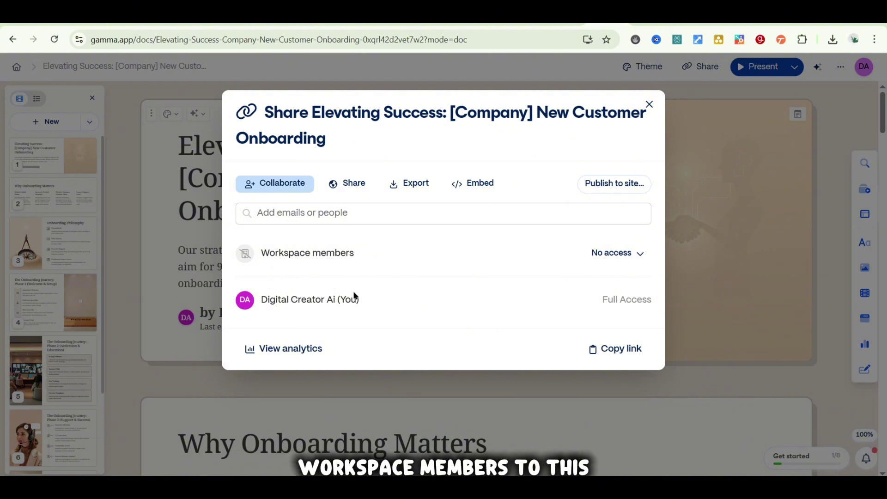
left_click(352, 188)
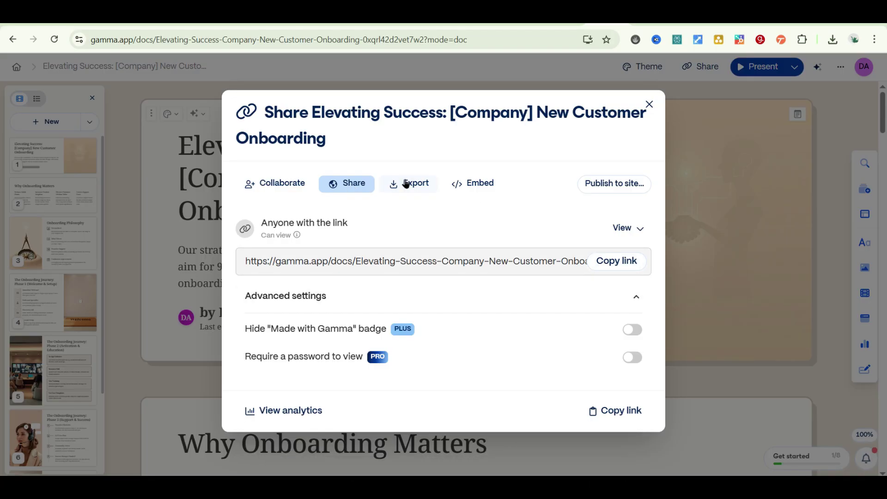
left_click(649, 105)
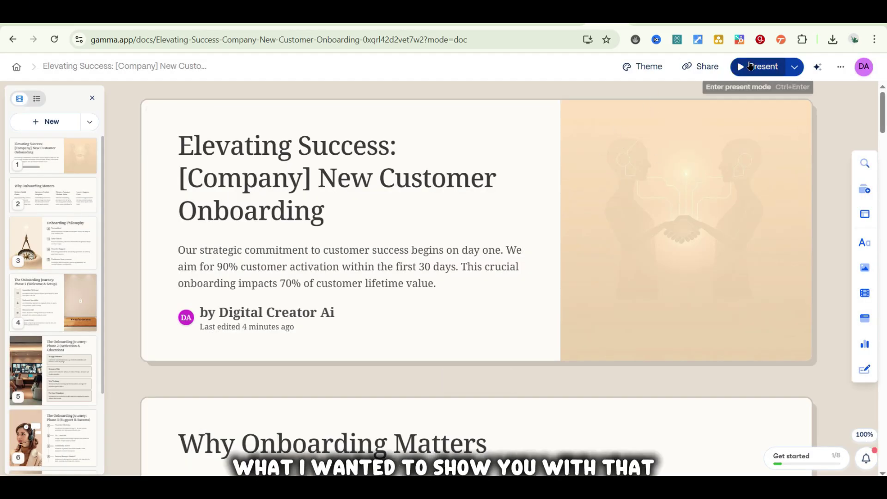
Present with Spotlight on, revealing the title card's body paragraph and author line.
left_click(748, 68)
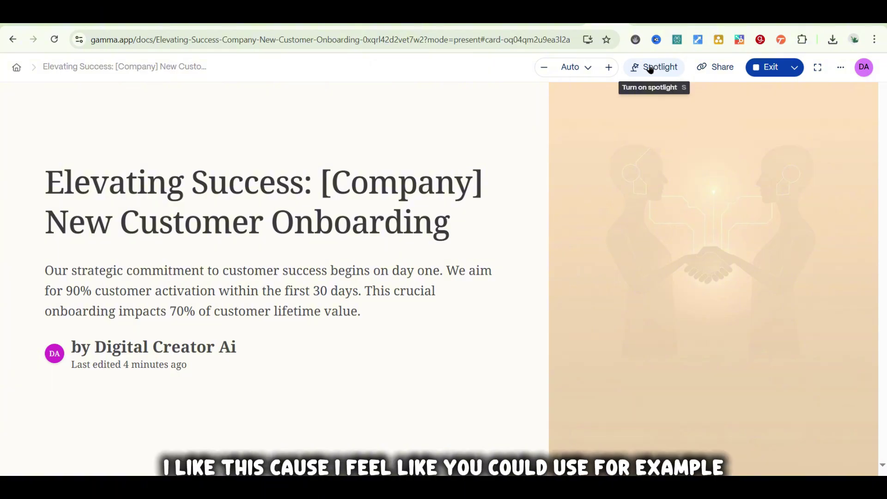
left_click(656, 66)
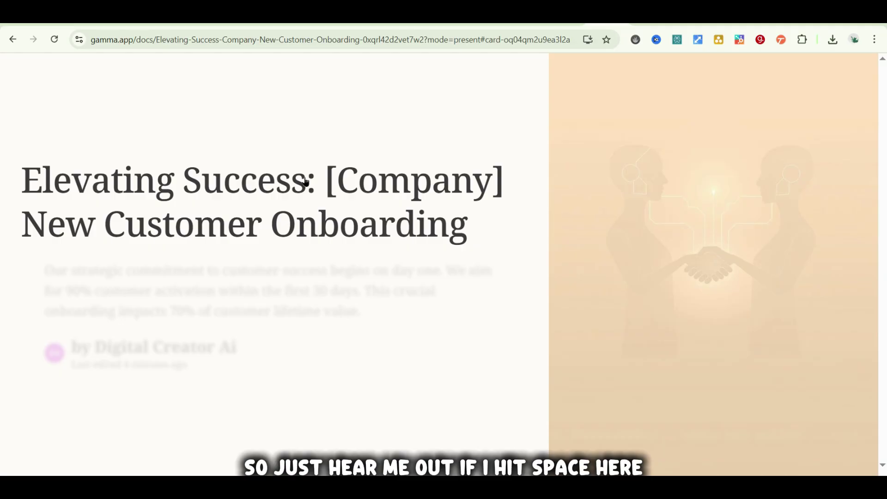
key("space")
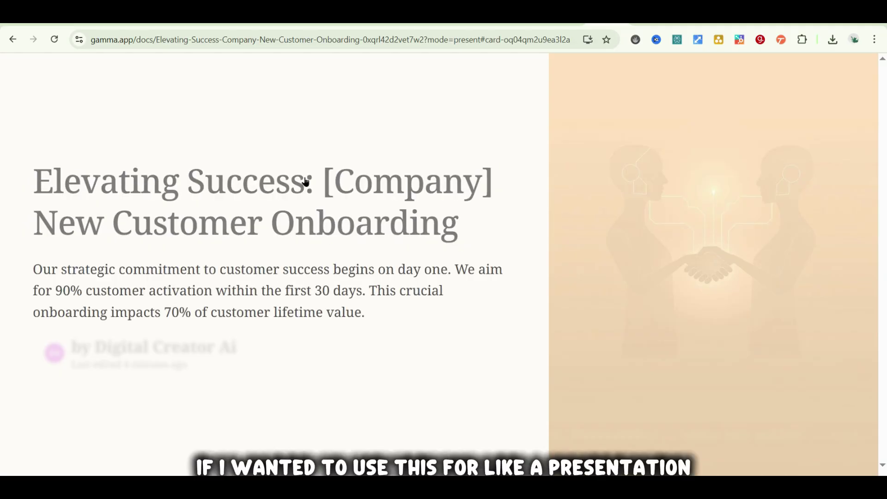
key("space")
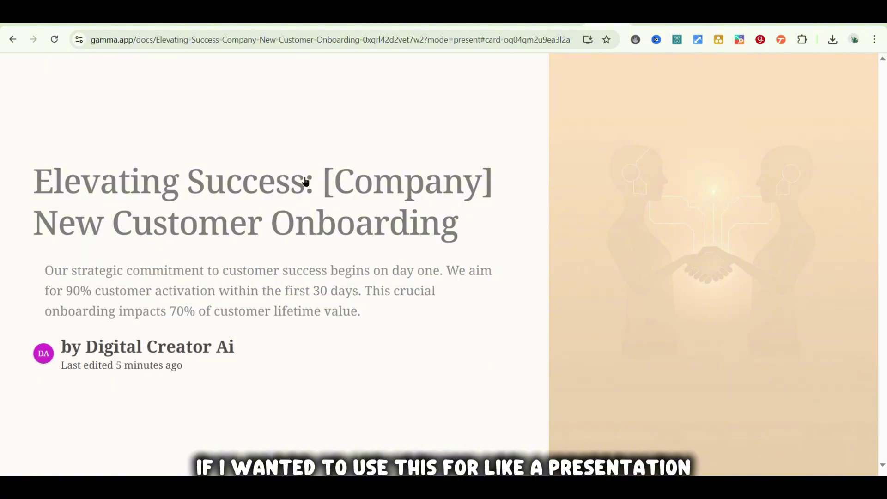
Reveal the Why Onboarding Matters churn, adoption and lifetime value points, then exit to editing.
key("space")
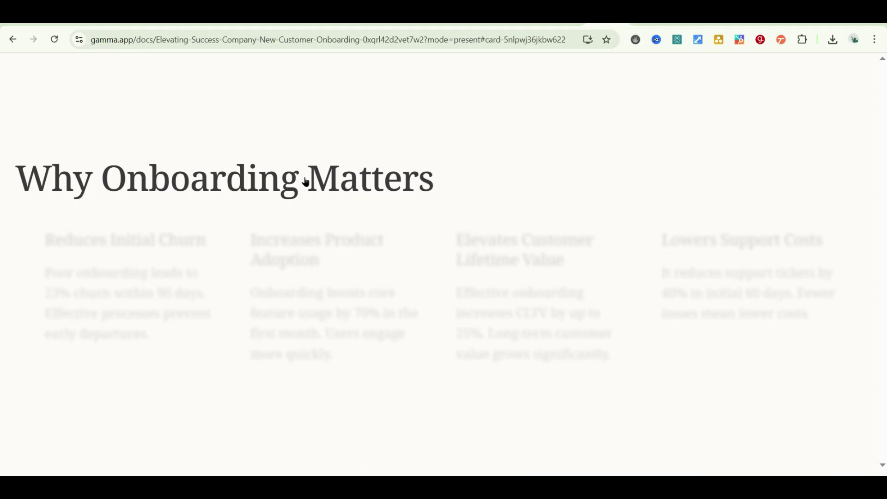
key("space")
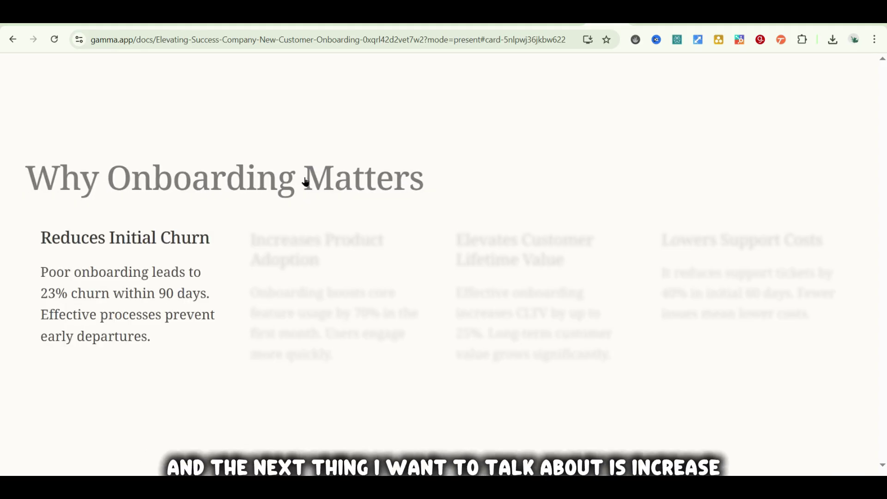
key("space")
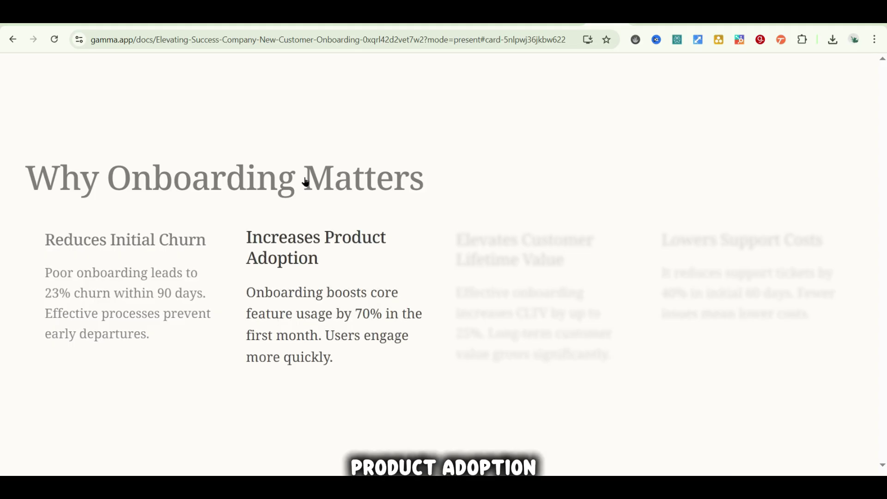
key("space")
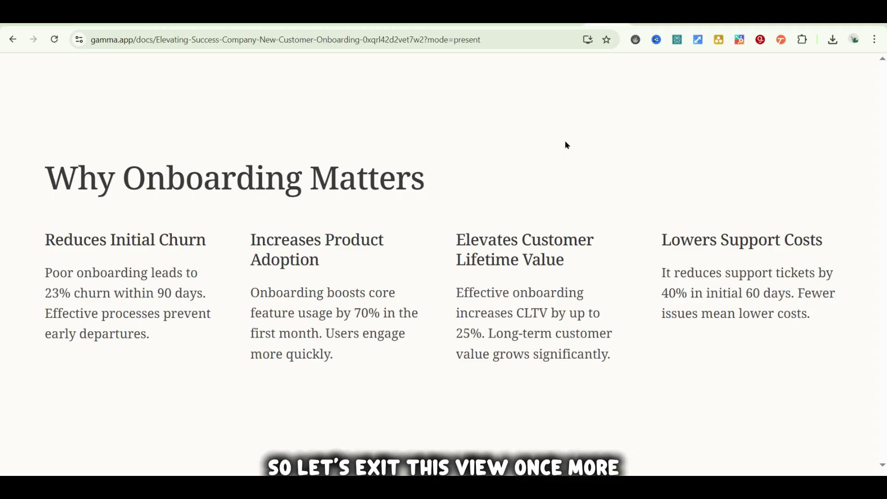
key("Escape")
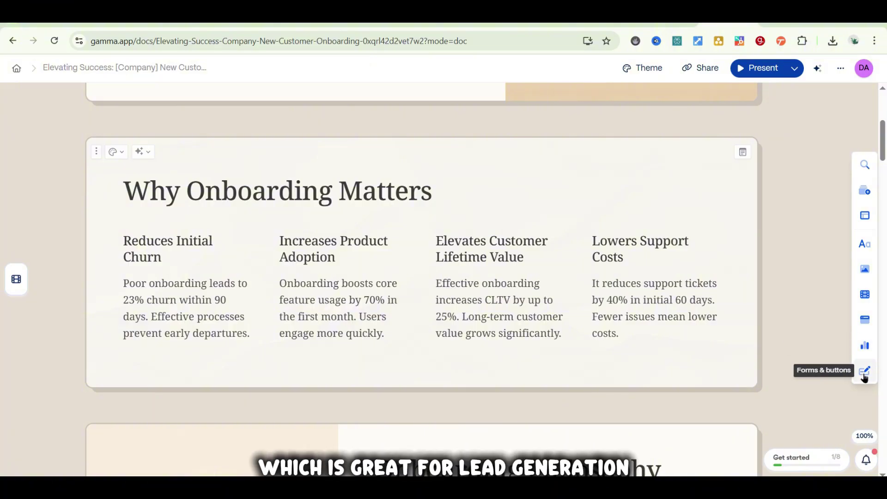
left_click(864, 194)
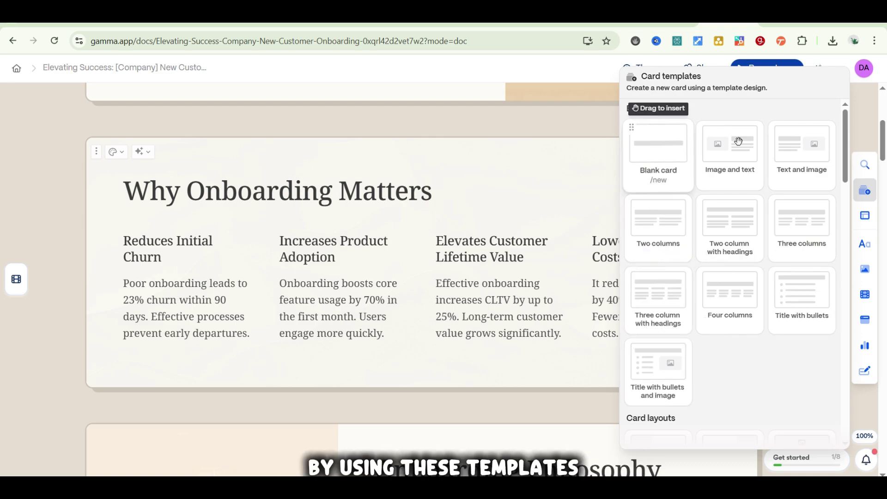
scroll(774, 400, "down", 4)
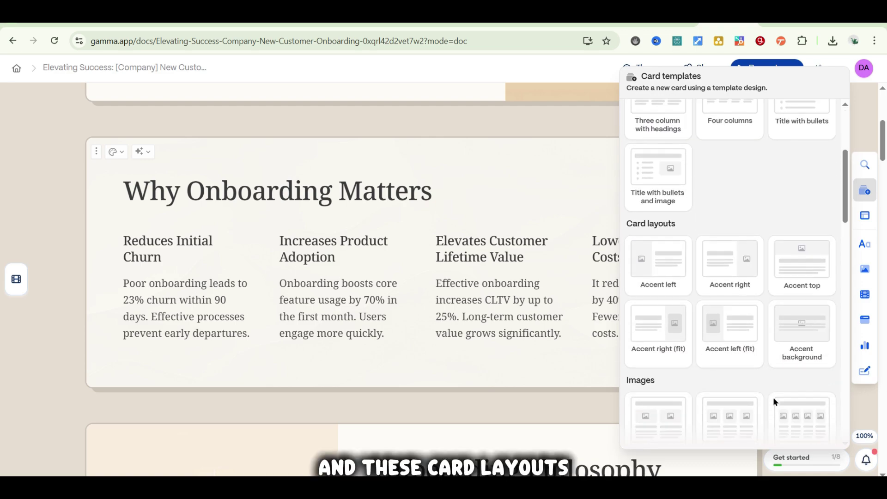
scroll(723, 319, "down", 3)
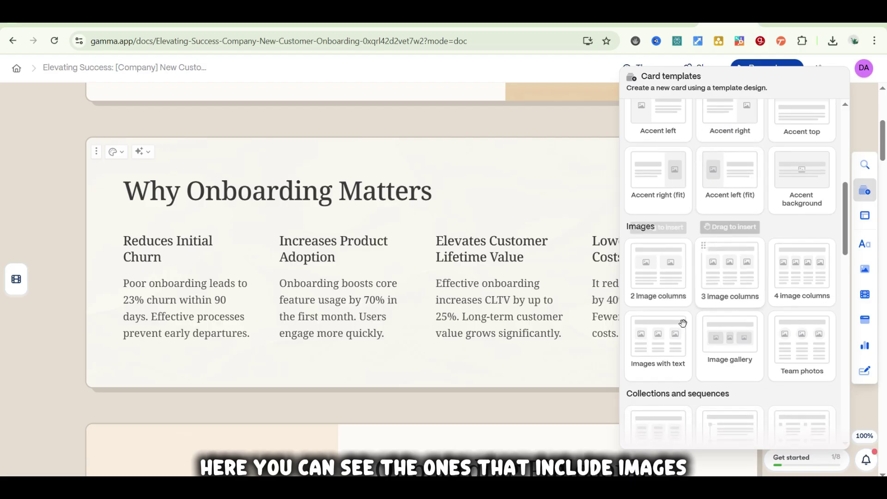
scroll(733, 313, "down", 2)
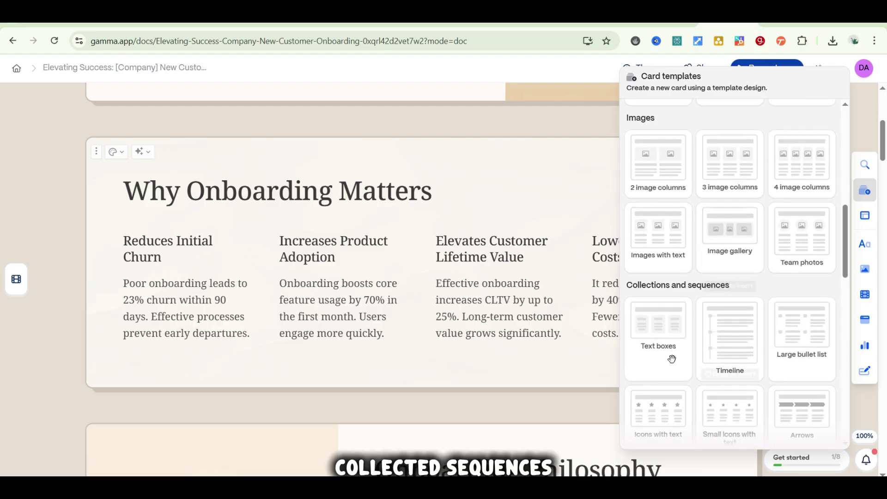
scroll(687, 342, "down", 2)
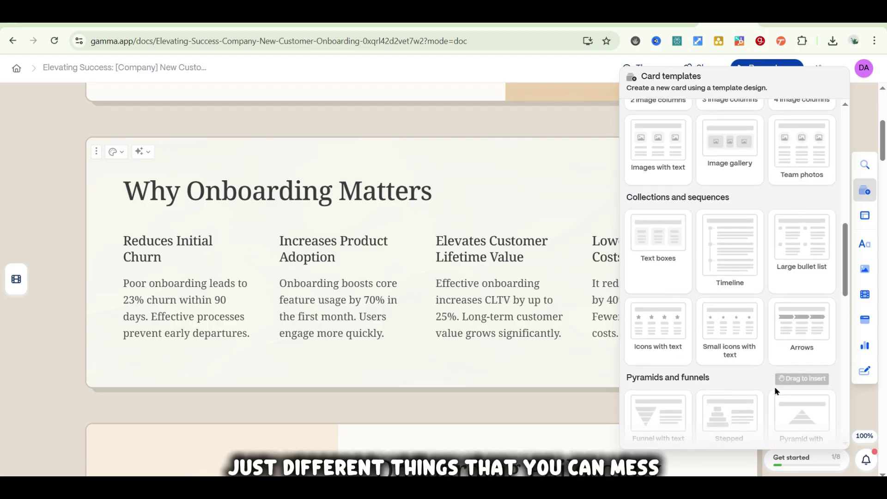
scroll(774, 386, "down", 2)
scroll(762, 386, "down", 2)
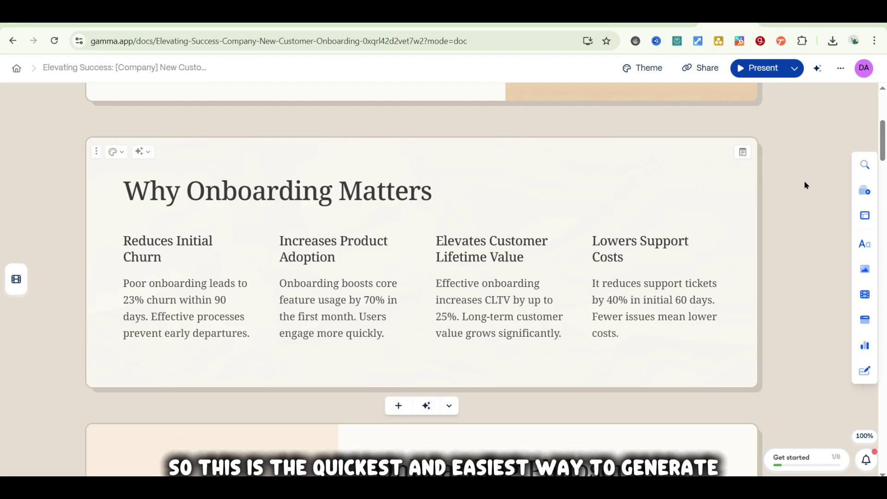
scroll(805, 184, "up", 5)
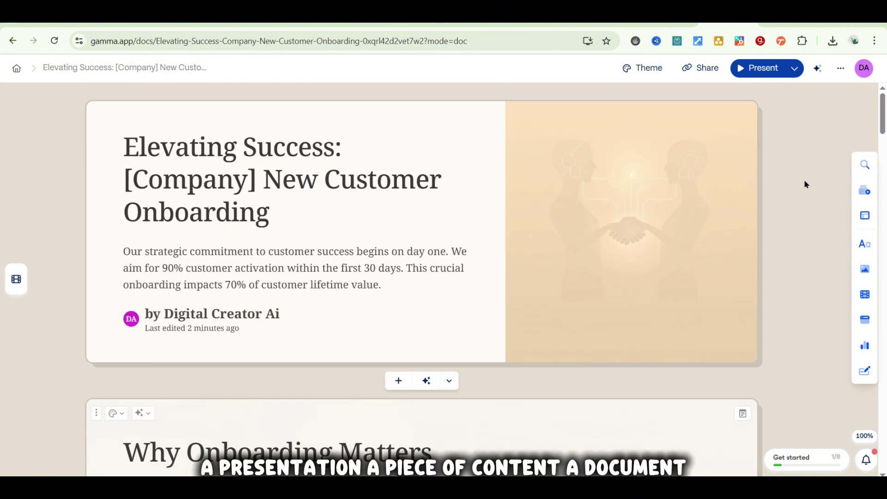